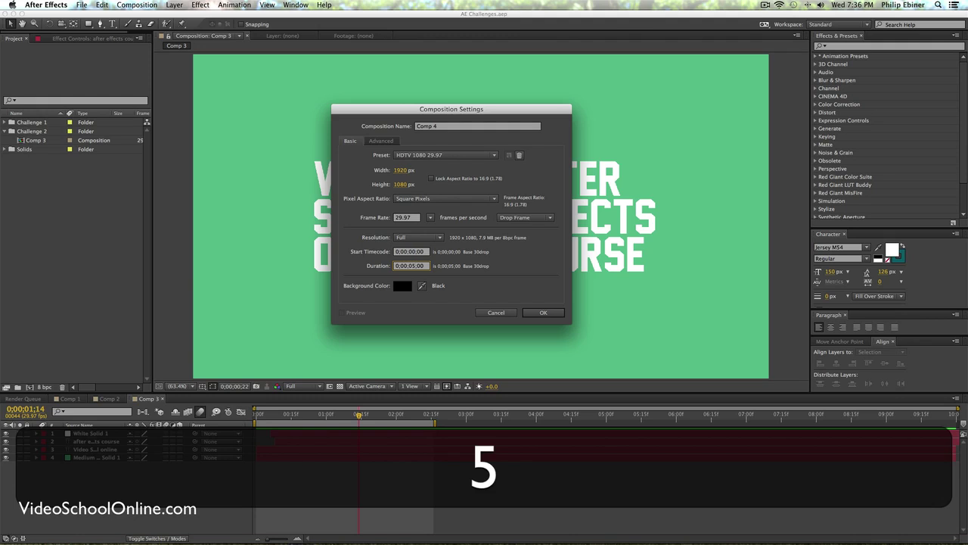
Step: Create the 5-second HDTV 1080 29.97 composition and add a locked, full-frame solid coloured #43A385 as its background
{"action": "key", "text": "Return"}
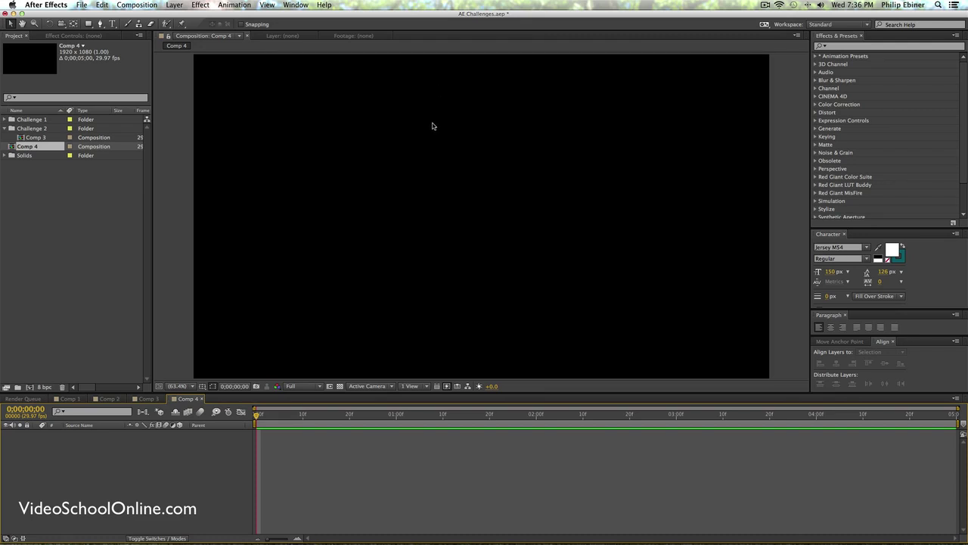
{"action": "key", "text": "super+y"}
{"action": "left_click", "coordinate": [468, 287]}
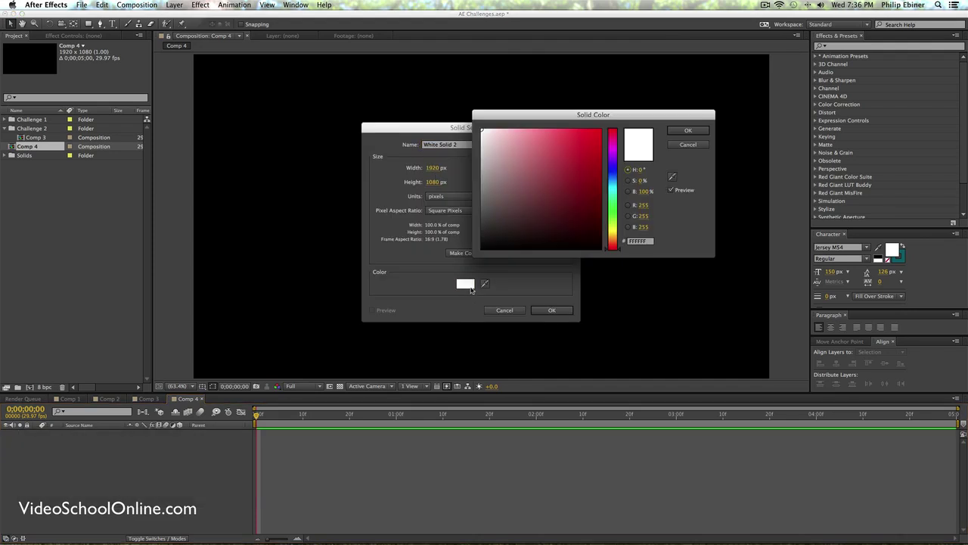
{"action": "left_click", "coordinate": [618, 214]}
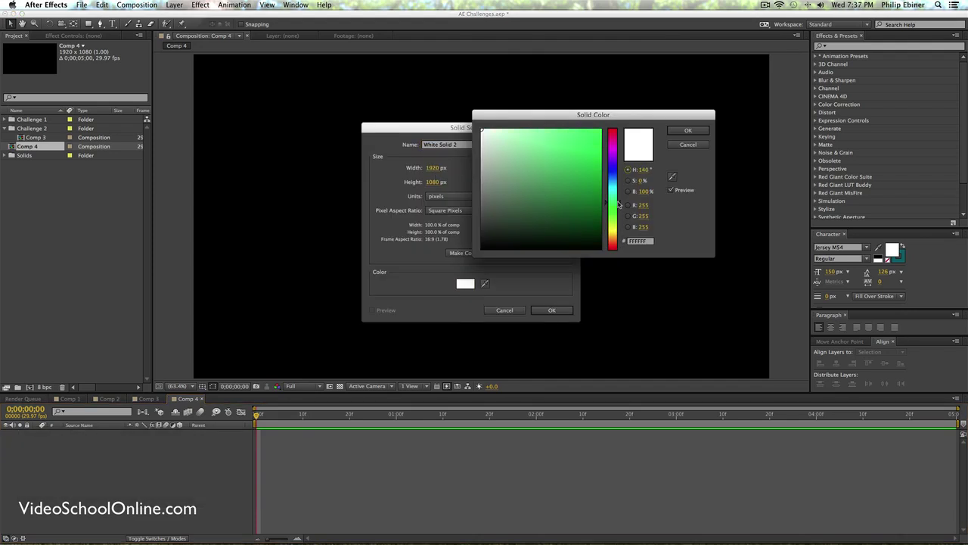
{"action": "left_click_drag", "start_coordinate": [543, 201], "coordinate": [546, 181]}
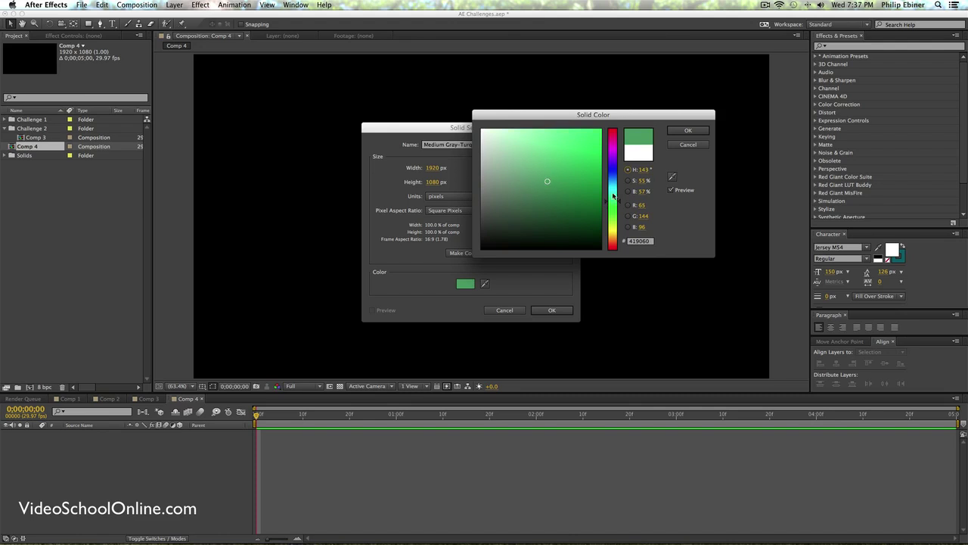
{"action": "left_click", "coordinate": [614, 194]}
{"action": "left_click", "coordinate": [553, 174]}
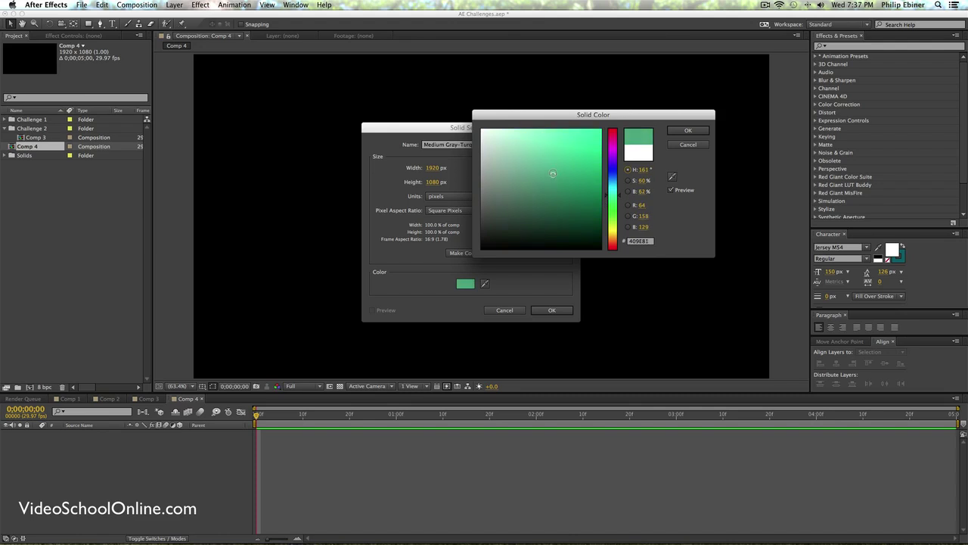
{"action": "left_click", "coordinate": [688, 130]}
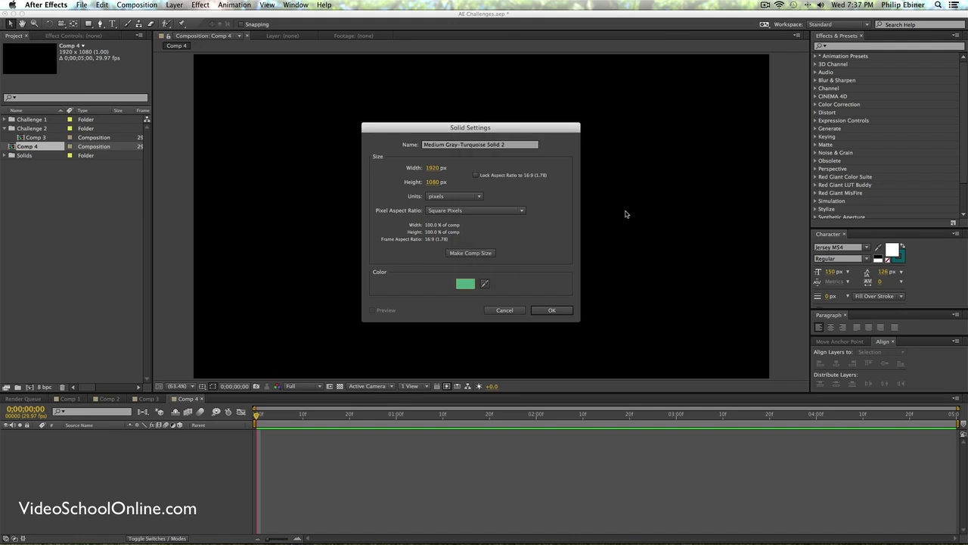
{"action": "left_click", "coordinate": [554, 311]}
{"action": "left_click", "coordinate": [368, 458]}
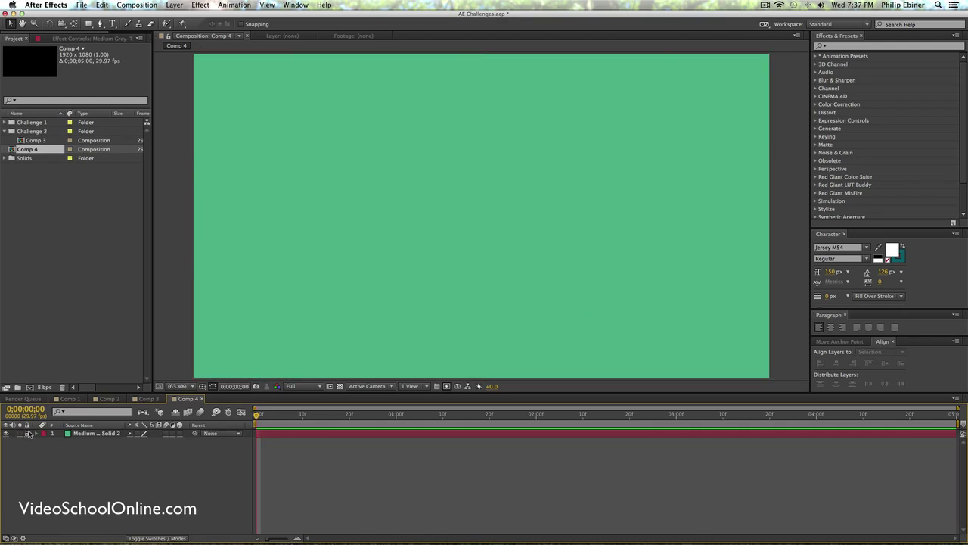
Step: Add white text reading "video school online" on three lines at 0;00;00;05 and place it left of the frame's centre
{"action": "left_click", "coordinate": [279, 420]}
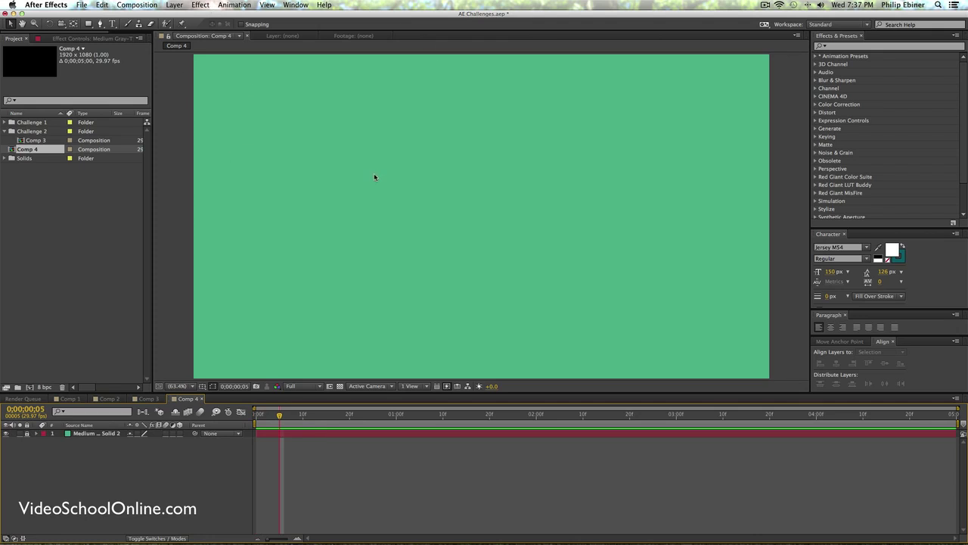
{"action": "left_click", "coordinate": [114, 24]}
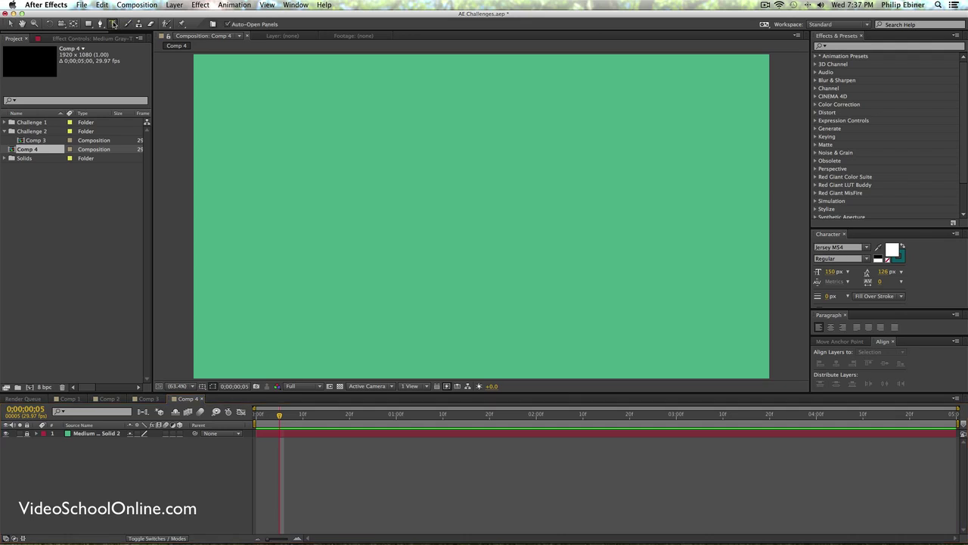
{"action": "left_click", "coordinate": [353, 147]}
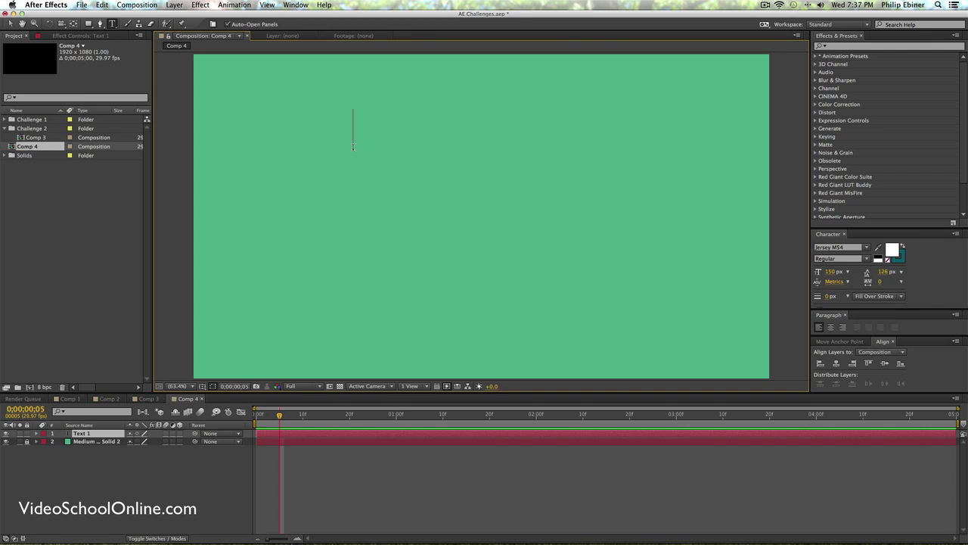
{"action": "type", "text": "video"}
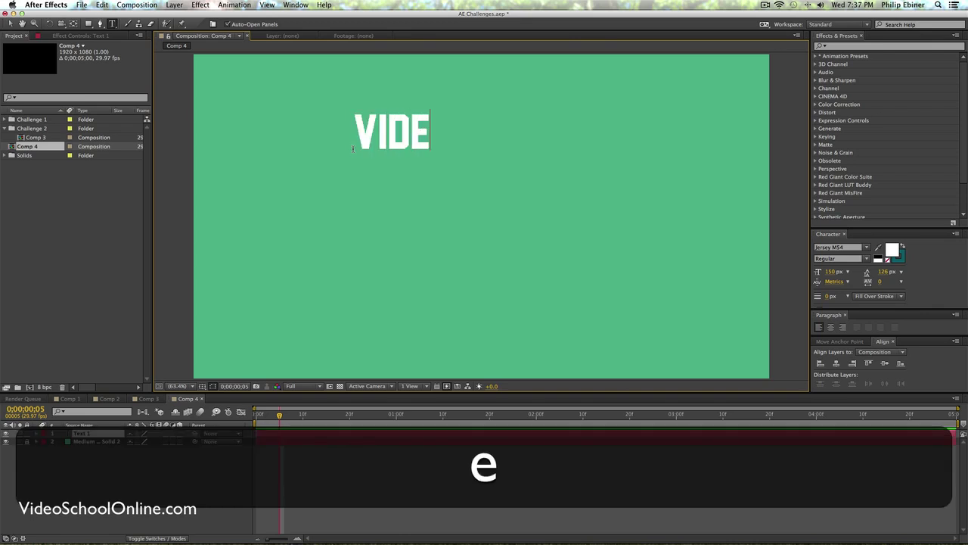
{"action": "key", "text": "Return"}
{"action": "type", "text": "school"}
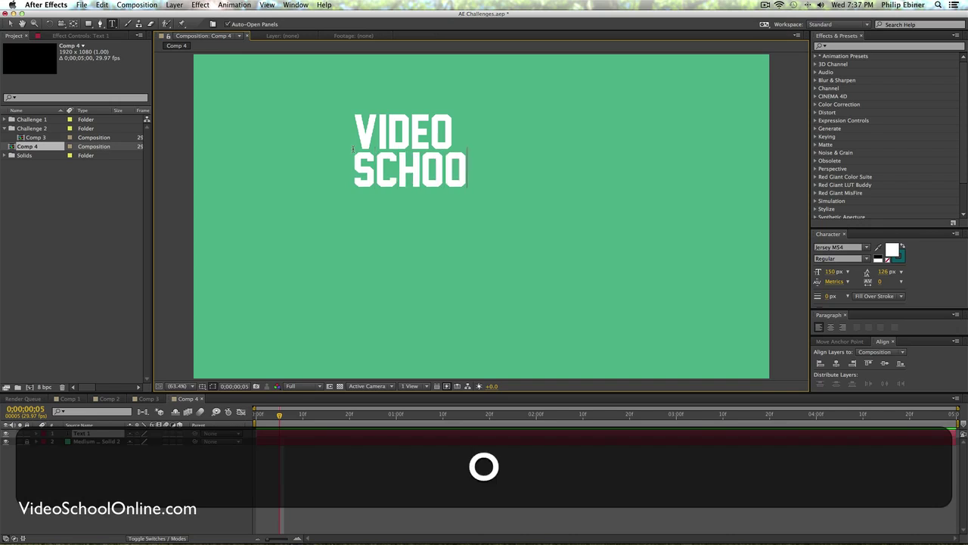
{"action": "key", "text": "Return"}
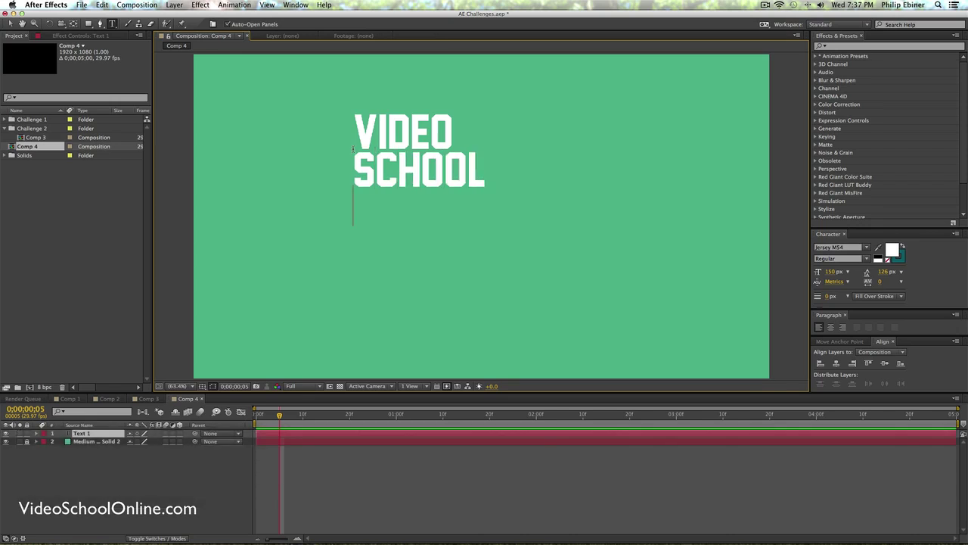
{"action": "type", "text": "online"}
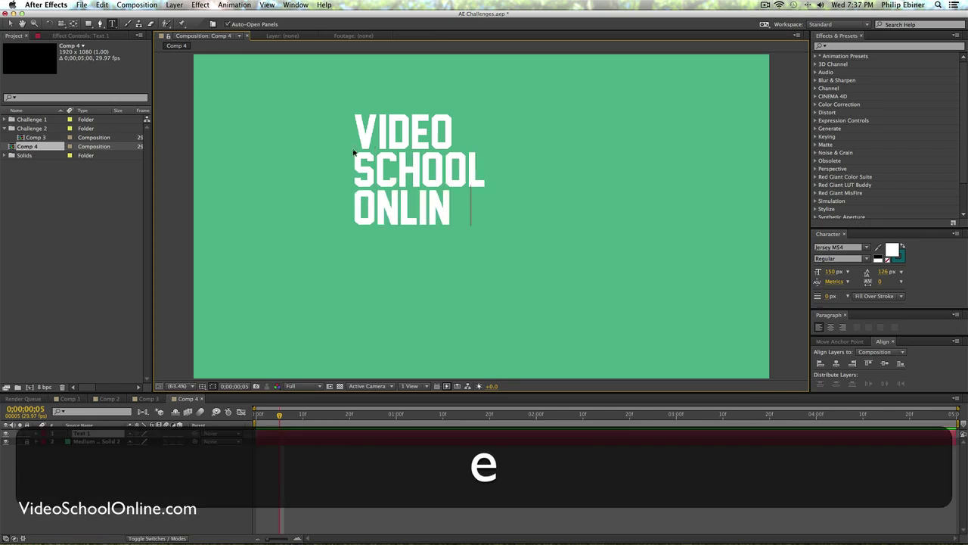
{"action": "left_click", "coordinate": [12, 23]}
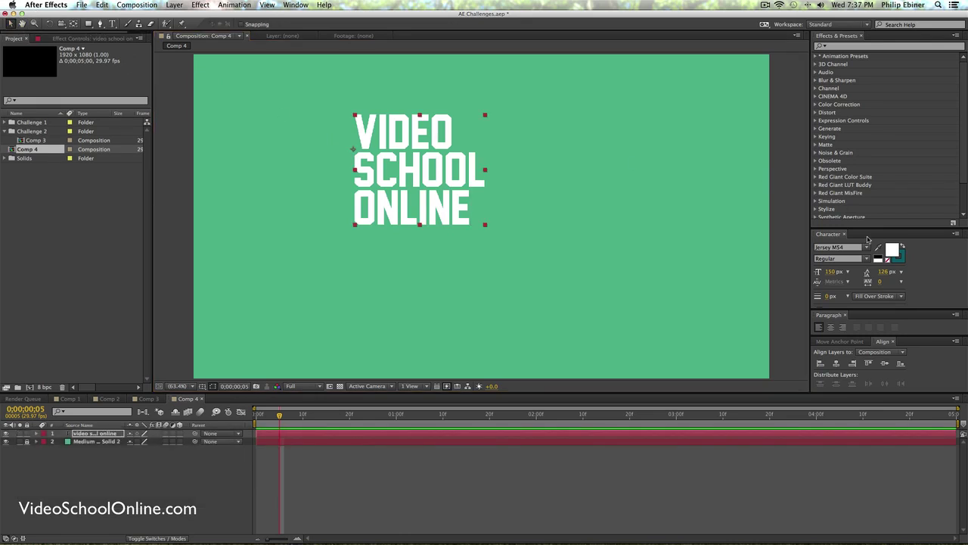
{"action": "left_click", "coordinate": [825, 247]}
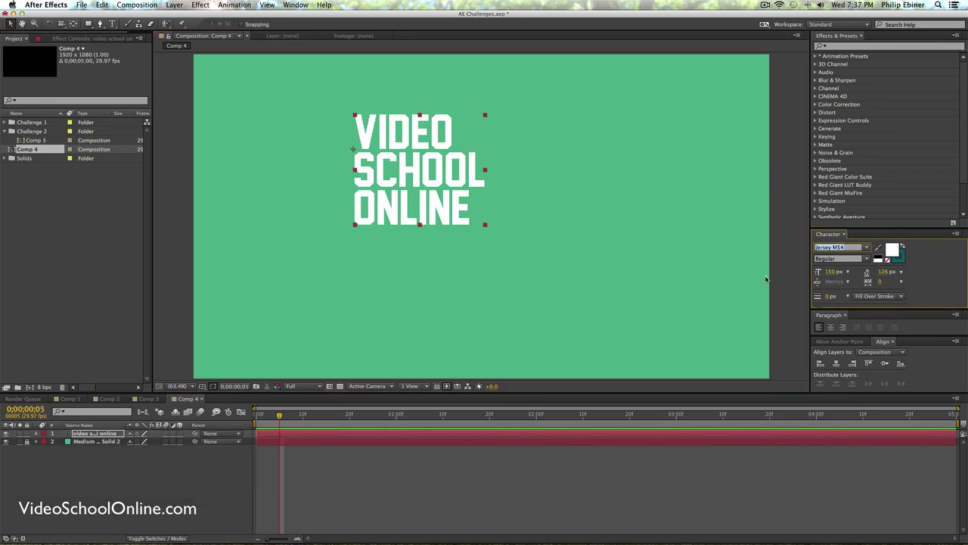
{"action": "left_click_drag", "start_coordinate": [454, 174], "coordinate": [442, 208]}
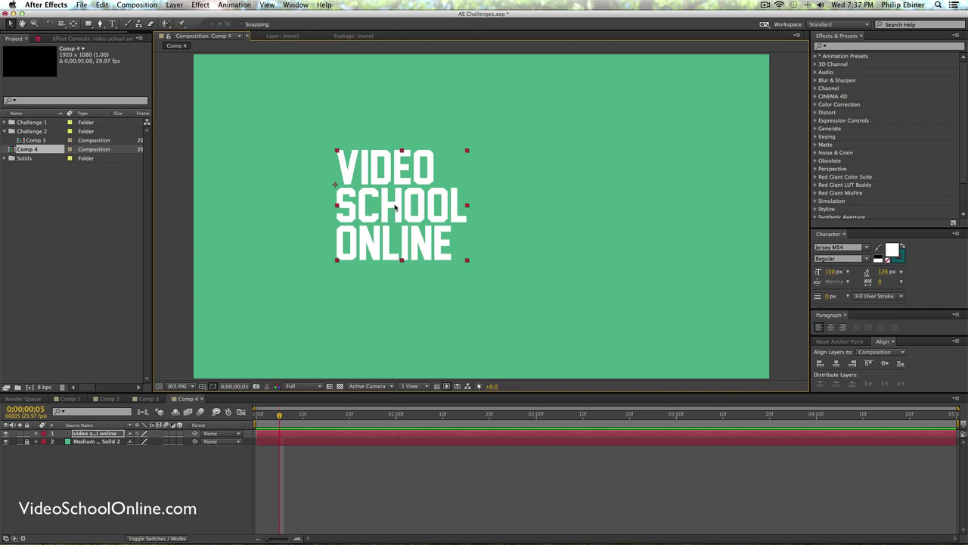
Step: Duplicate the text block to the right of the original and change the copy to "after effects course" on three lines
{"action": "key", "text": "super+d"}
{"action": "left_click_drag", "start_coordinate": [395, 206], "coordinate": [561, 205]}
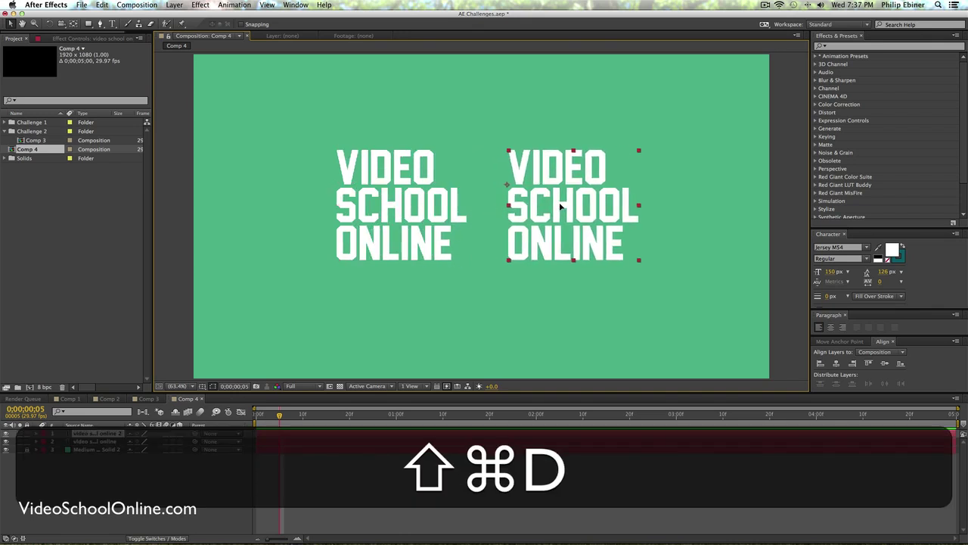
{"action": "double_click", "coordinate": [561, 206]}
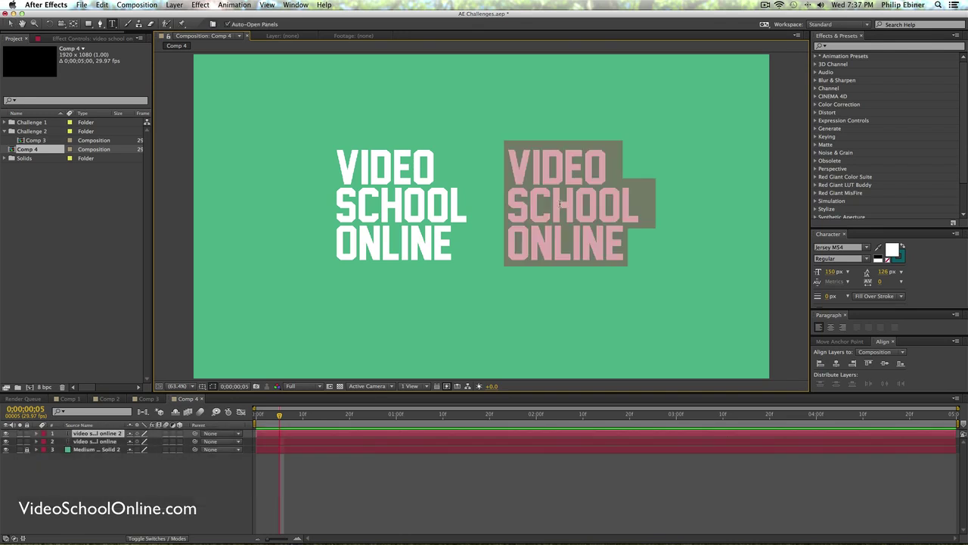
{"action": "type", "text": "after"}
{"action": "key", "text": "BackSpace"}
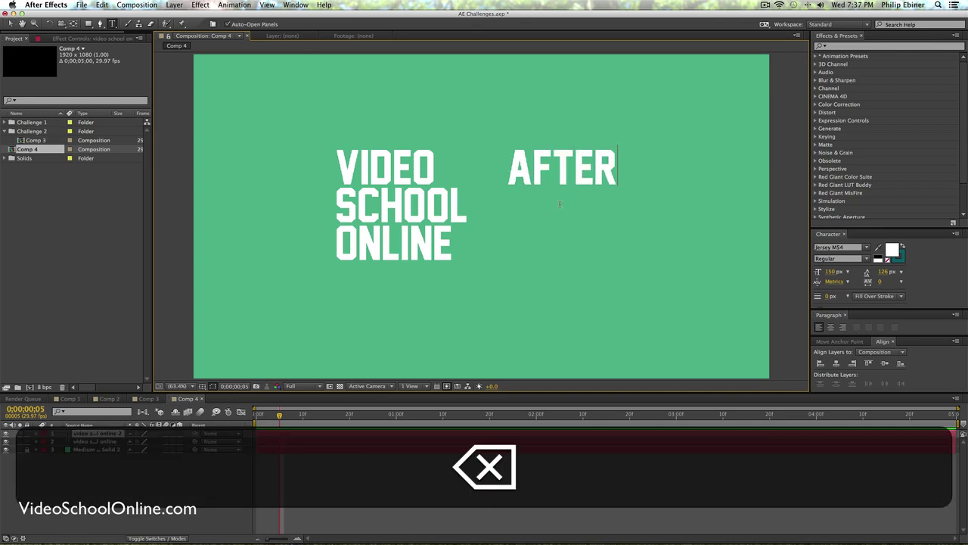
{"action": "key", "text": "Return"}
{"action": "type", "text": "effects"}
{"action": "key", "text": "Return"}
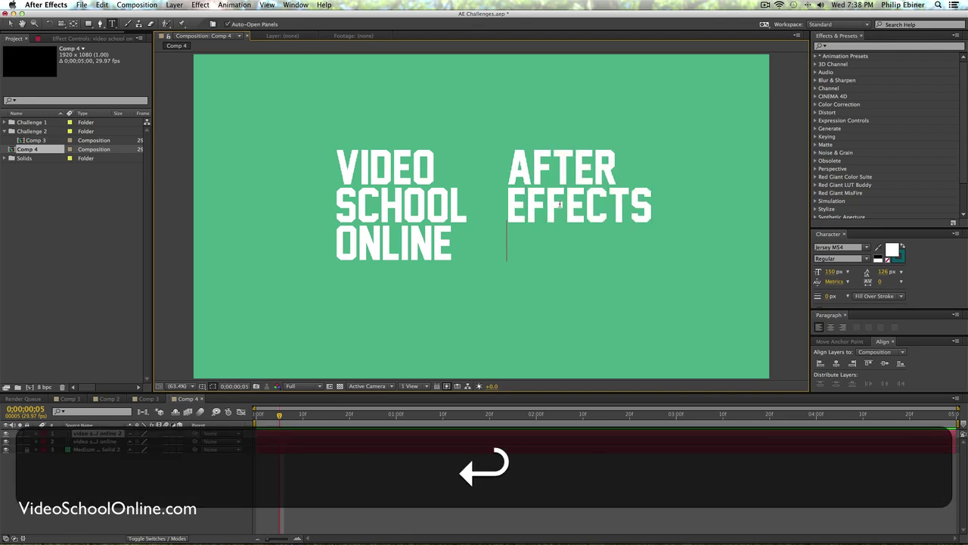
{"action": "type", "text": "Course"}
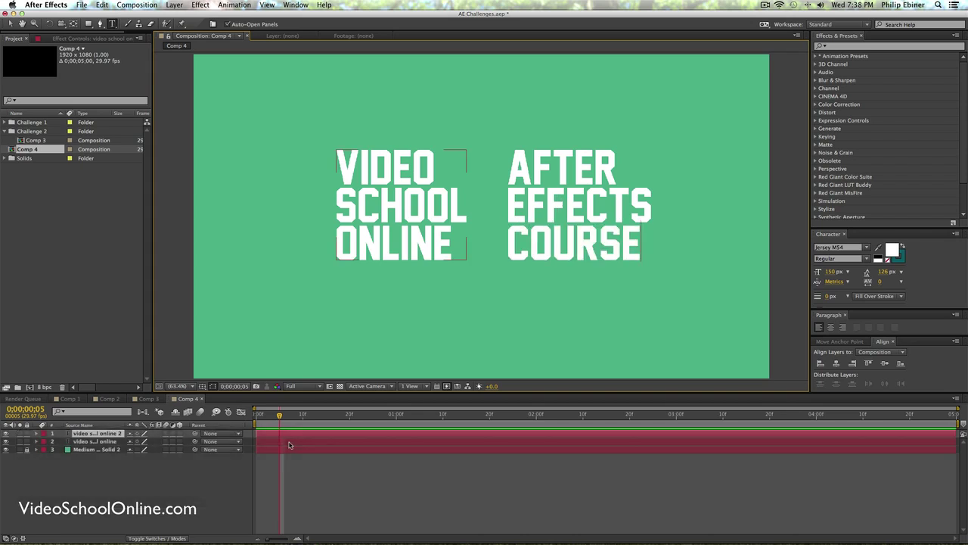
{"action": "key", "text": "KP_Enter"}
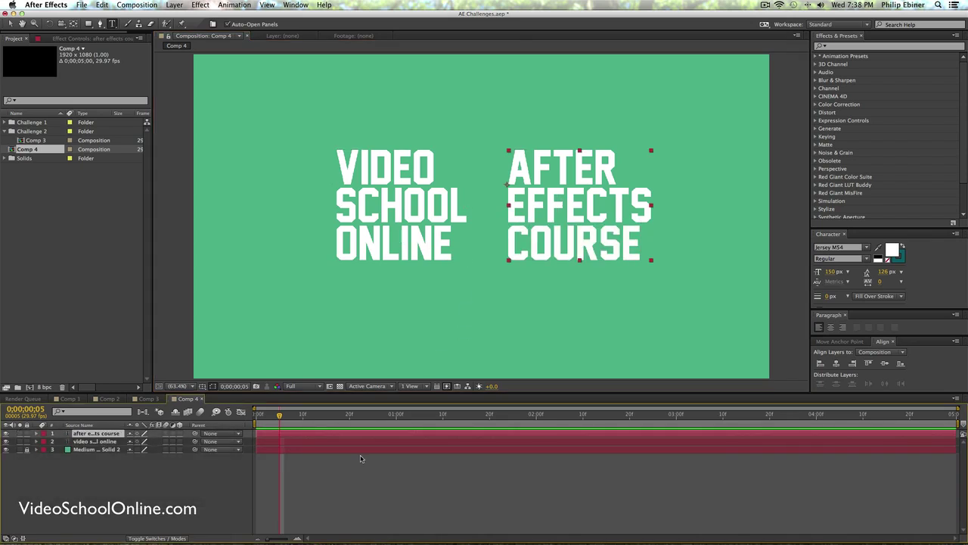
Step: Centre both text blocks vertically in the frame, and spread them apart to leave a wider gap in the middle
{"action": "left_click", "coordinate": [462, 220], "text": "shift"}
{"action": "key", "text": "v"}
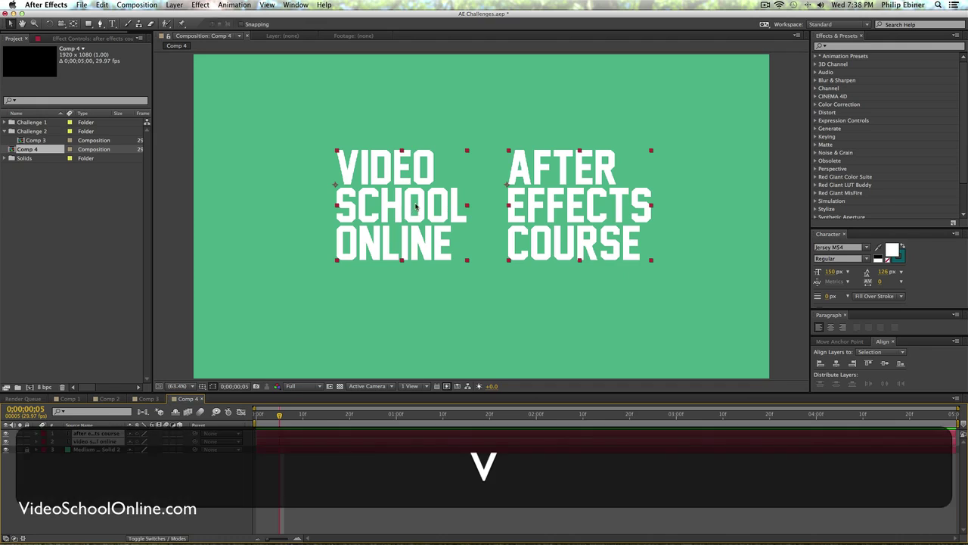
{"action": "left_click_drag", "start_coordinate": [408, 234], "coordinate": [454, 246]}
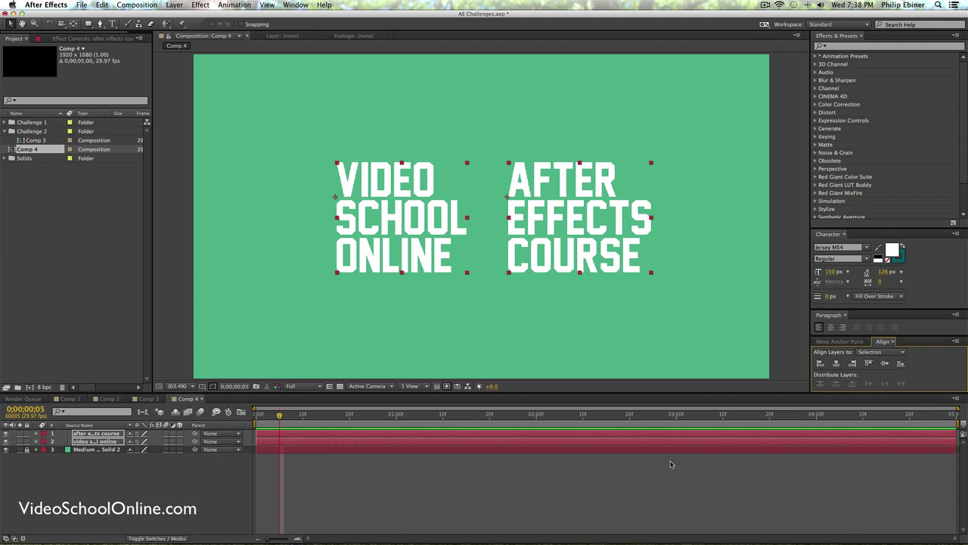
{"action": "left_click", "coordinate": [586, 469]}
{"action": "left_click_drag", "start_coordinate": [405, 246], "coordinate": [374, 244]}
{"action": "left_click_drag", "start_coordinate": [529, 233], "coordinate": [542, 234]}
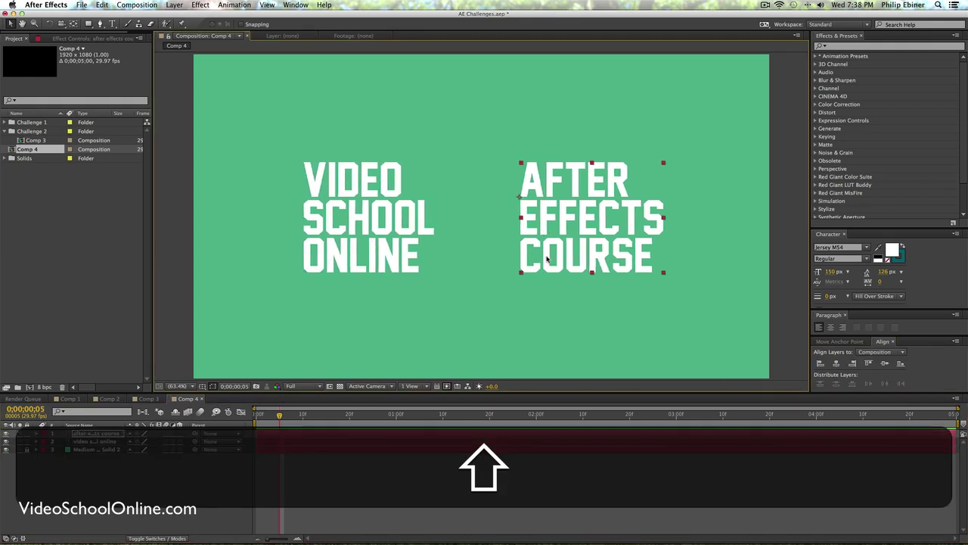
{"action": "left_click", "coordinate": [363, 479]}
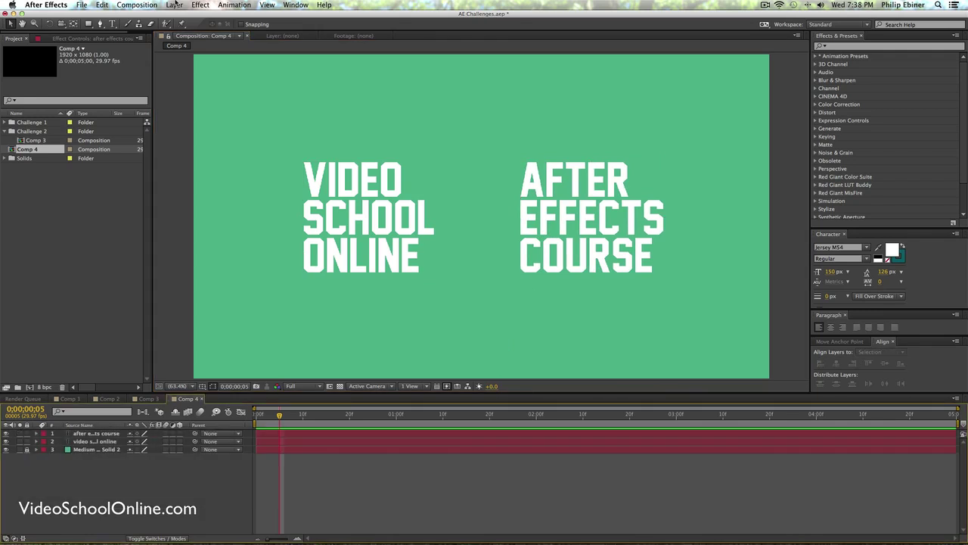
Step: Create a white 1920 x 1080 solid layer above the text layers
{"action": "left_click", "coordinate": [175, 5]}
{"action": "mouse_move", "coordinate": [185, 16]}
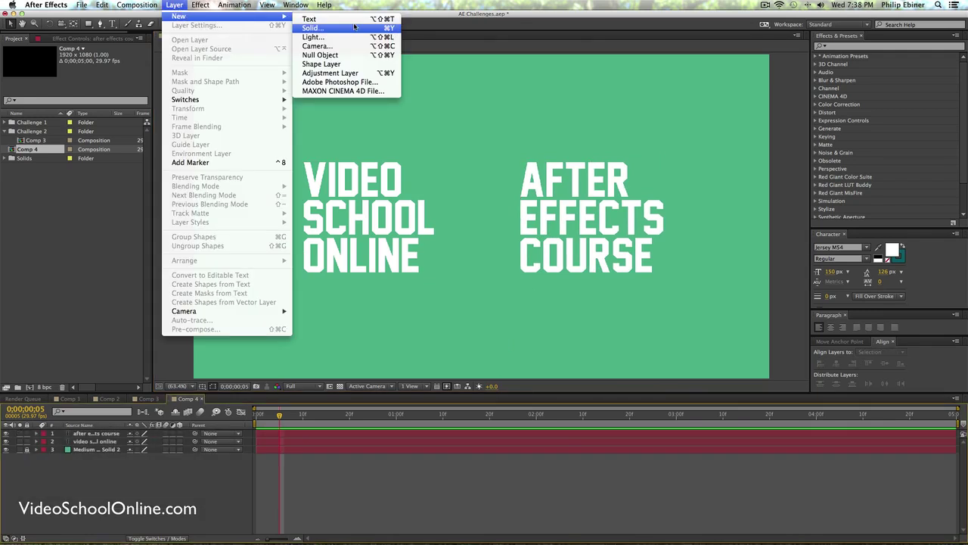
{"action": "left_click", "coordinate": [352, 29]}
{"action": "left_click", "coordinate": [465, 284]}
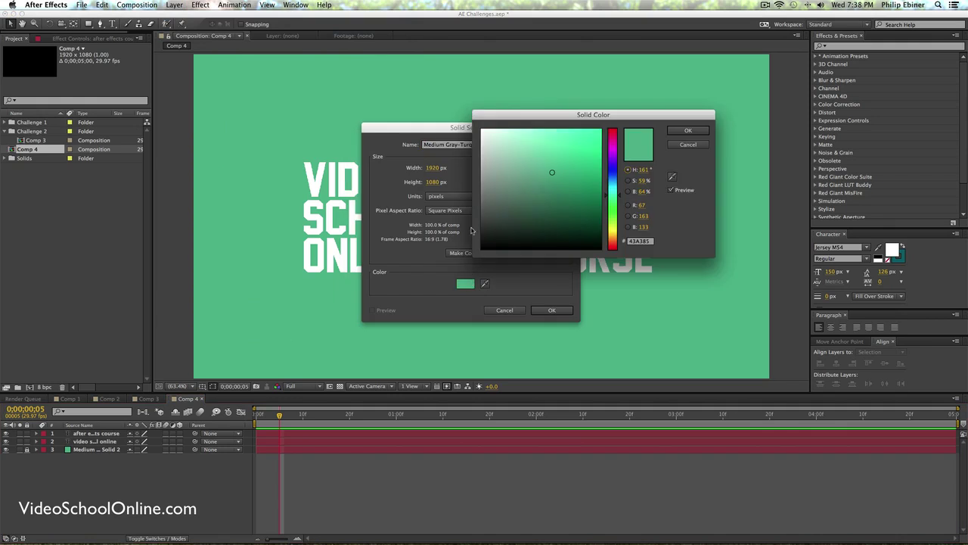
{"action": "key", "text": "Return"}
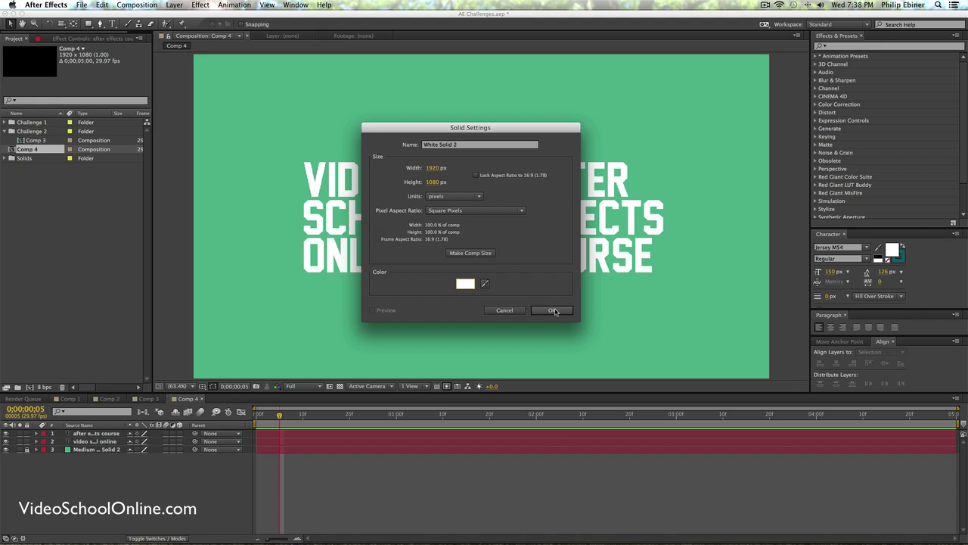
{"action": "left_click", "coordinate": [553, 310]}
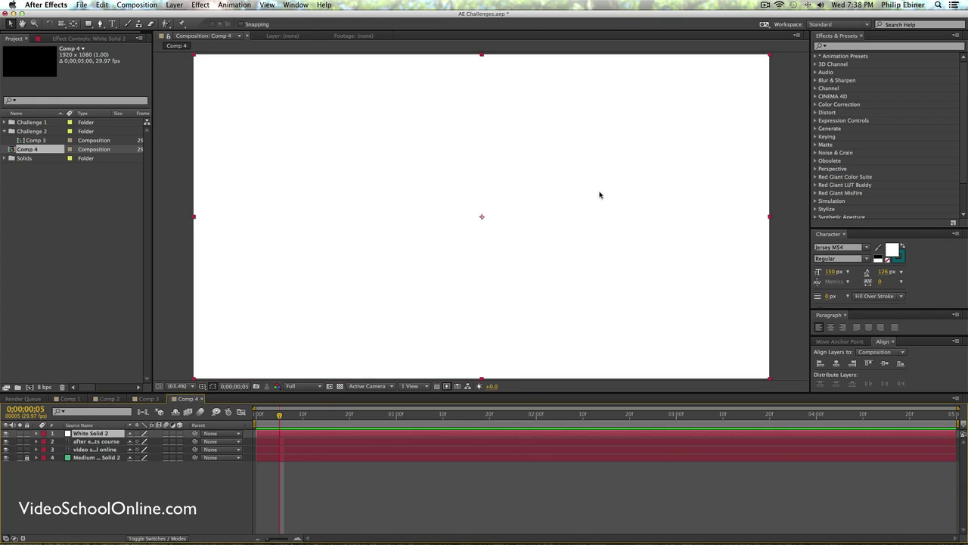
Step: Mask the white solid to a thin vertical line between the text blocks and centre it horizontally in the composition
{"action": "left_click", "coordinate": [89, 25]}
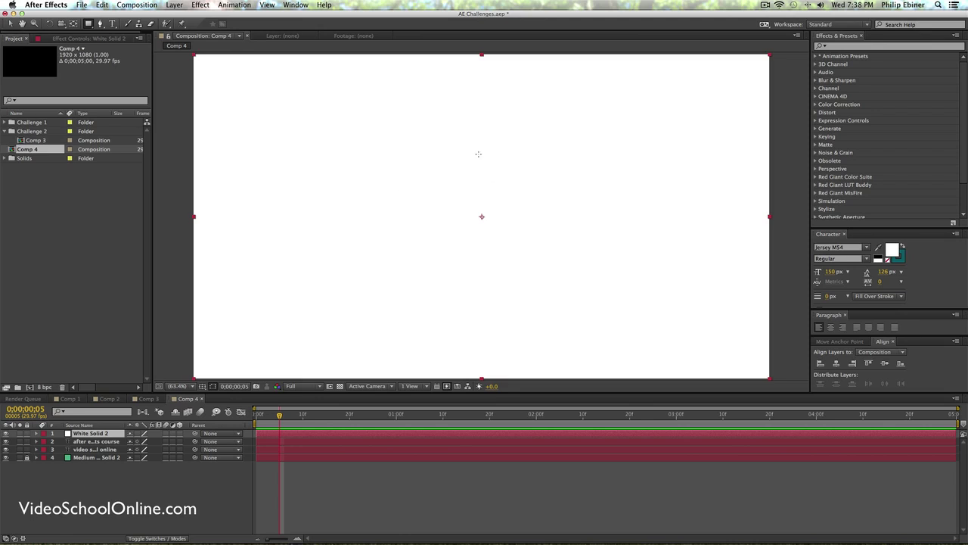
{"action": "left_click_drag", "start_coordinate": [478, 153], "coordinate": [480, 274]}
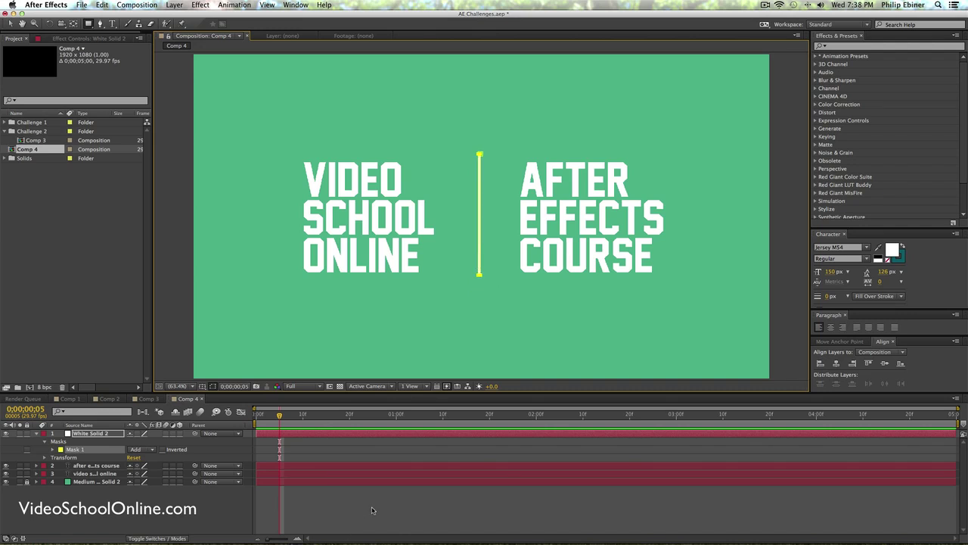
{"action": "left_click", "coordinate": [837, 363]}
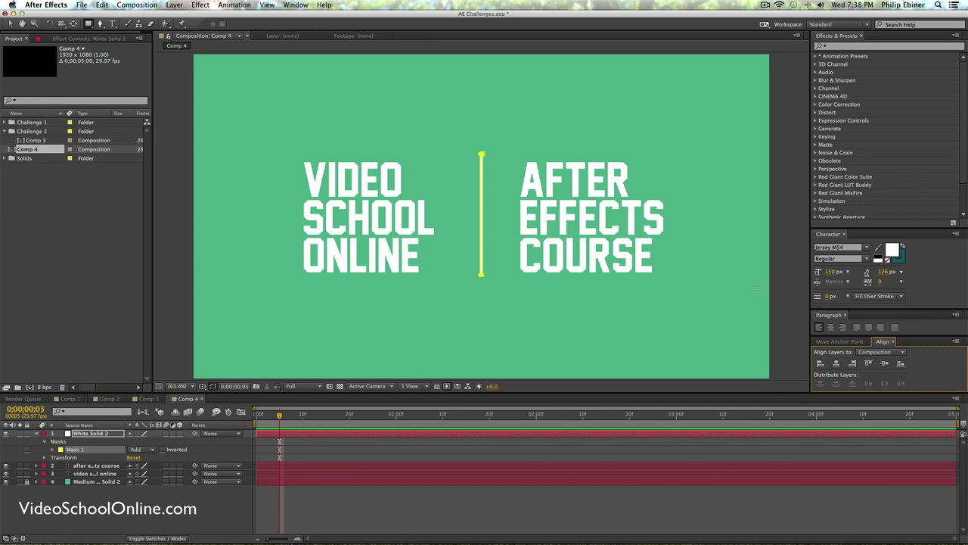
{"action": "left_click", "coordinate": [421, 504]}
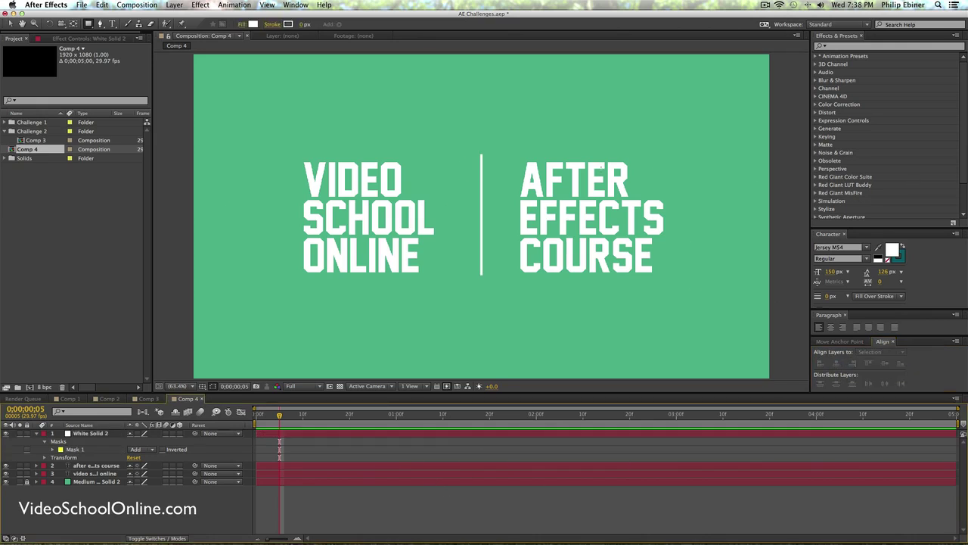
Step: Preview the finished title animation in Comp 3 for reference, and return to Comp 4
{"action": "key", "text": "v"}
{"action": "left_click", "coordinate": [480, 163]}
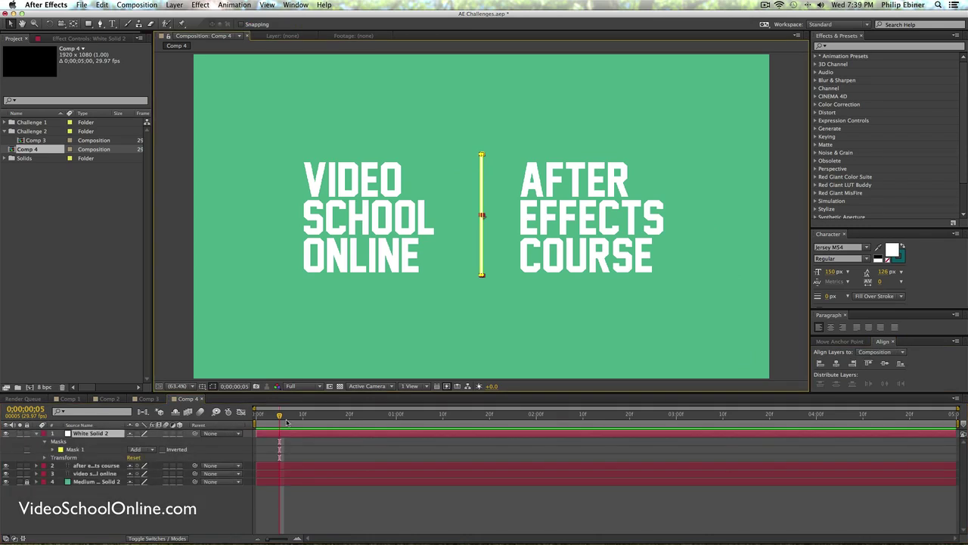
{"action": "left_click", "coordinate": [144, 398]}
{"action": "key", "text": "0"}
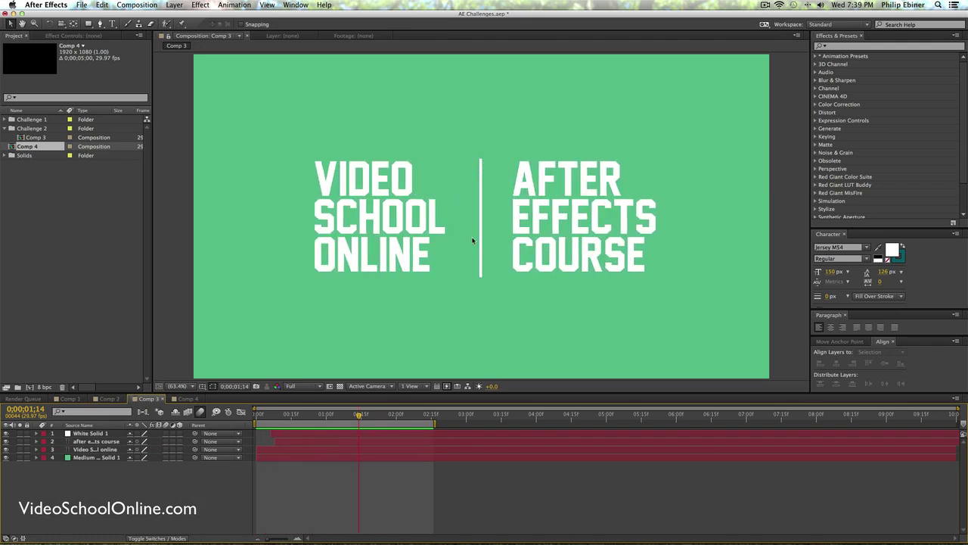
{"action": "key", "text": "space"}
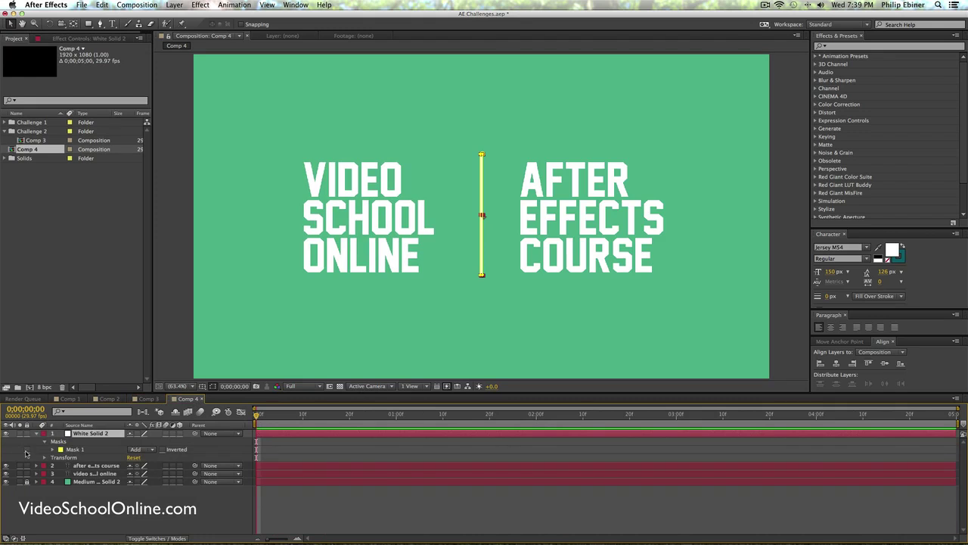
Step: Hide both text layers in Comp 4 and show the white line at 100% magnification
{"action": "left_click", "coordinate": [6, 466]}
{"action": "left_click", "coordinate": [6, 474]}
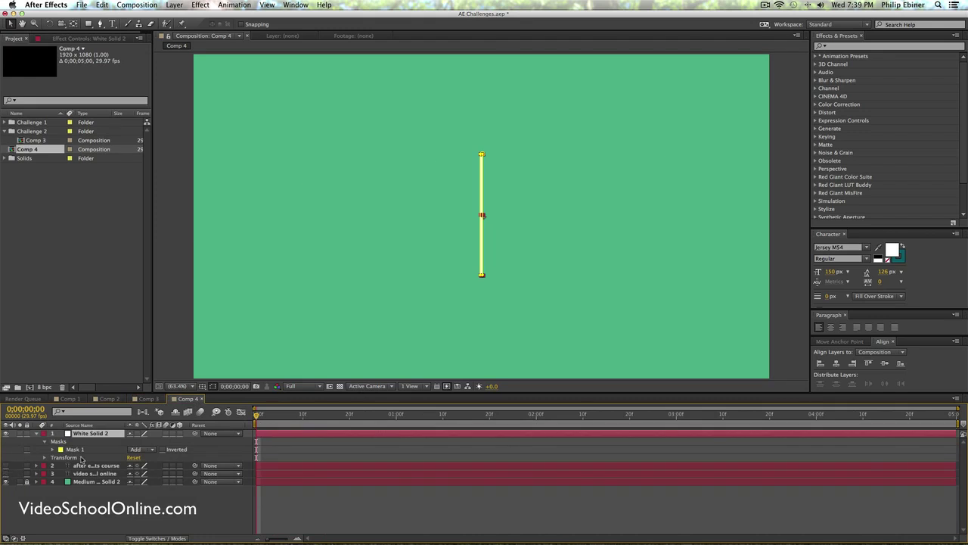
{"action": "left_click", "coordinate": [295, 494]}
{"action": "key", "text": "z"}
{"action": "left_click", "coordinate": [498, 199]}
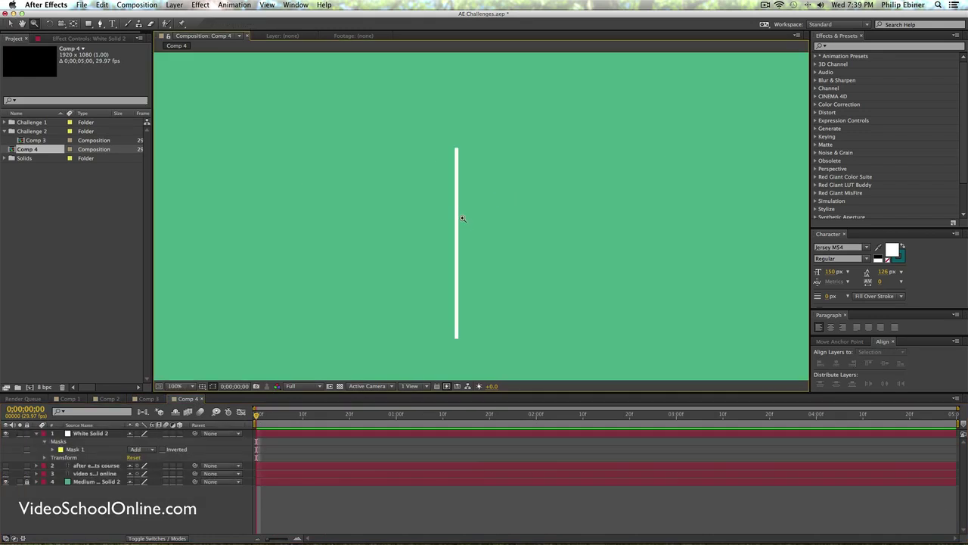
{"action": "left_click_drag", "start_coordinate": [462, 219], "coordinate": [471, 204]}
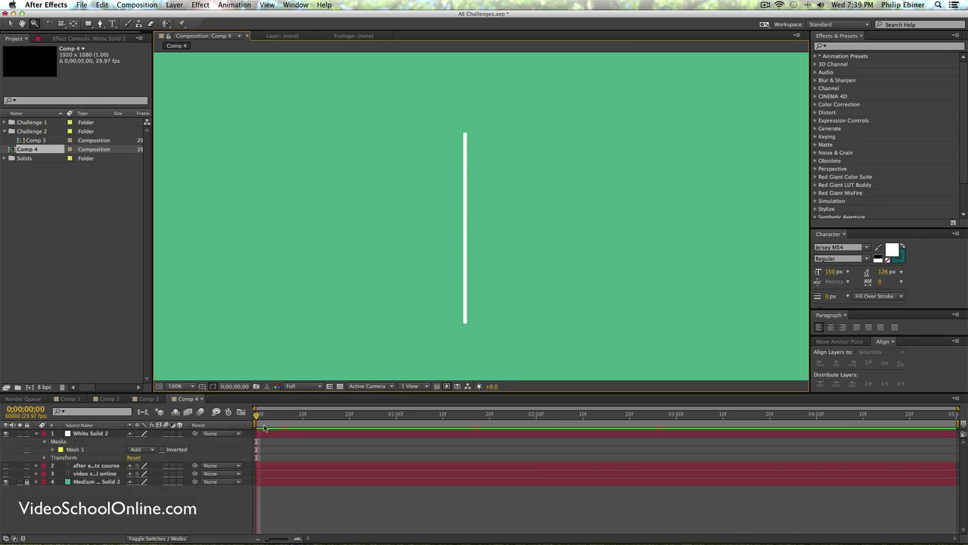
Step: Keyframe the white line's Mask Path at full height, placing the keyframe at frame 10
{"action": "left_click", "coordinate": [265, 429]}
{"action": "key", "text": "m"}
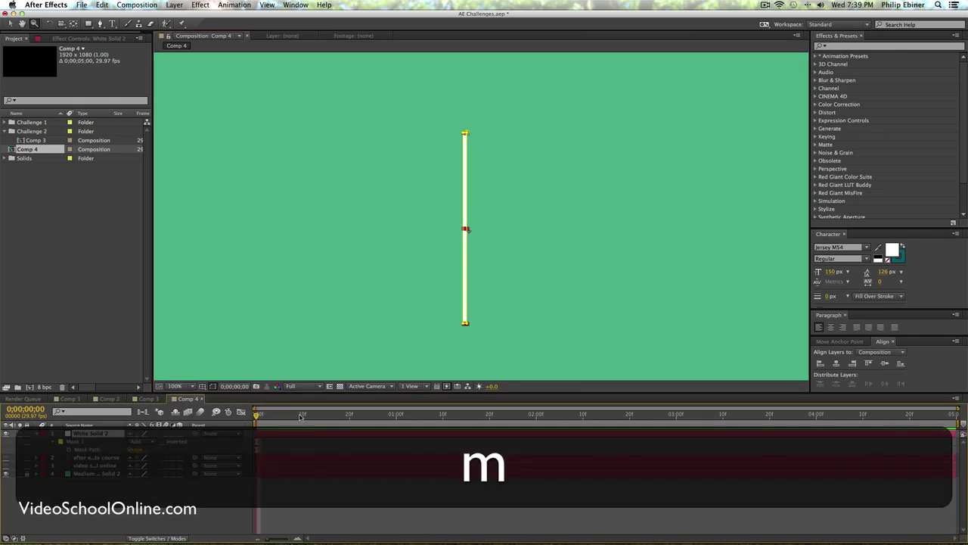
{"action": "left_click", "coordinate": [96, 449]}
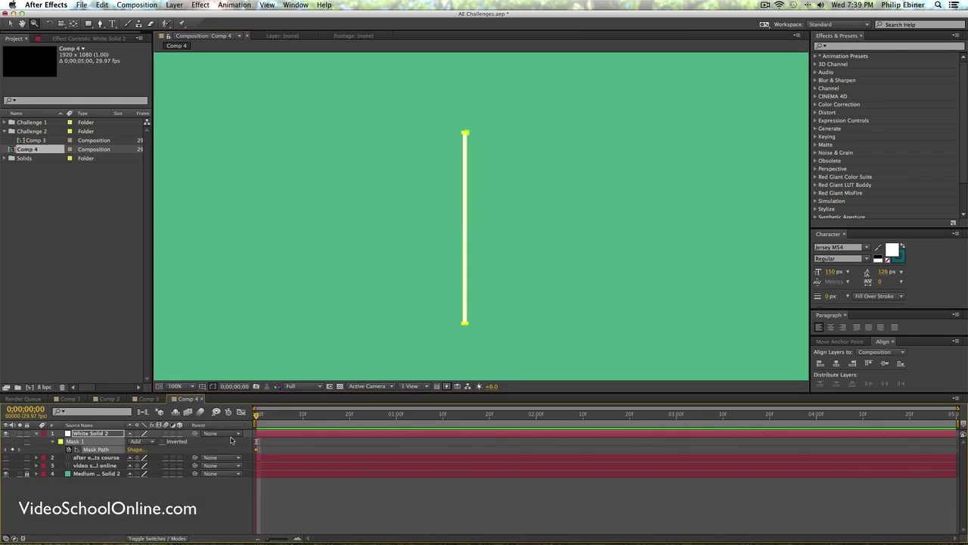
{"action": "left_click_drag", "start_coordinate": [310, 451], "coordinate": [302, 450]}
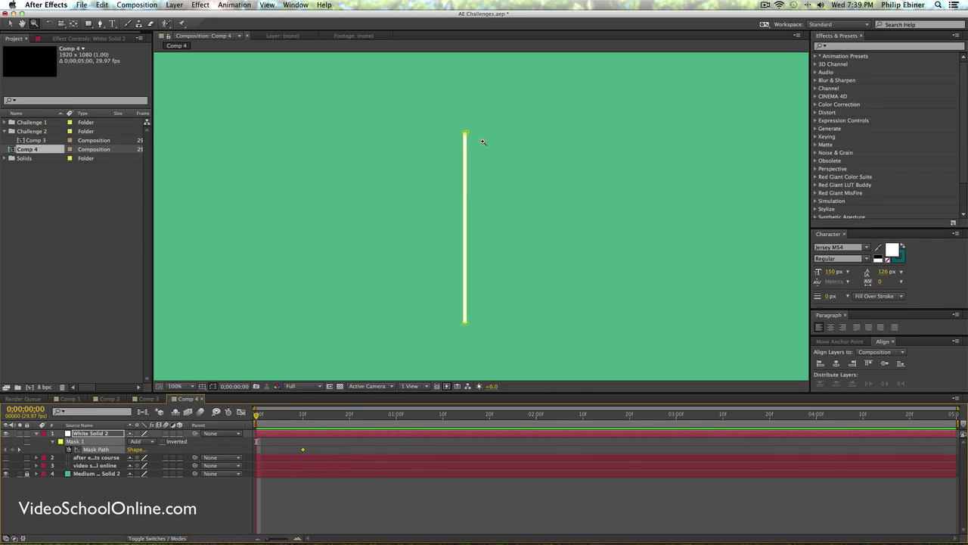
Step: At frame 0, collapse the line's mask vertically to its centre, and preview the line growing outward
{"action": "left_click", "coordinate": [9, 25]}
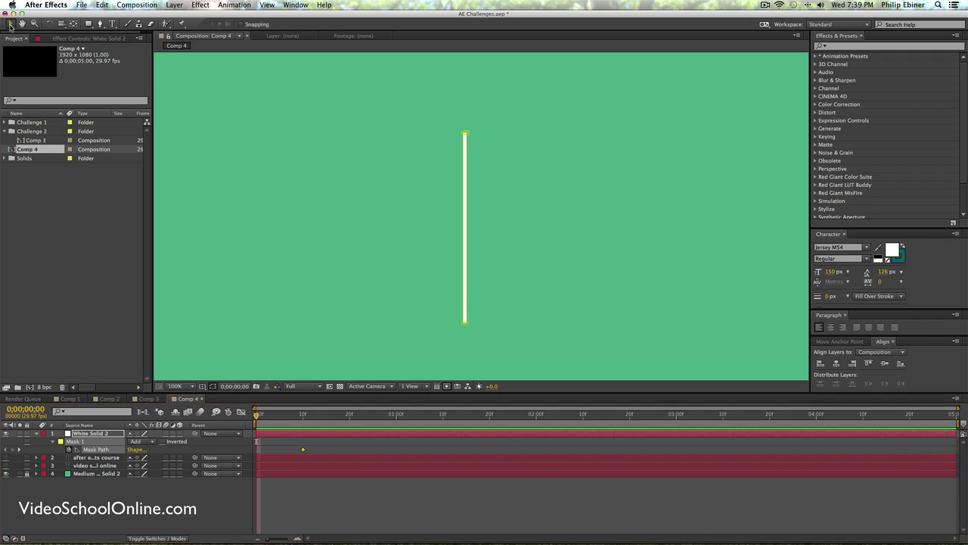
{"action": "left_click", "coordinate": [464, 322]}
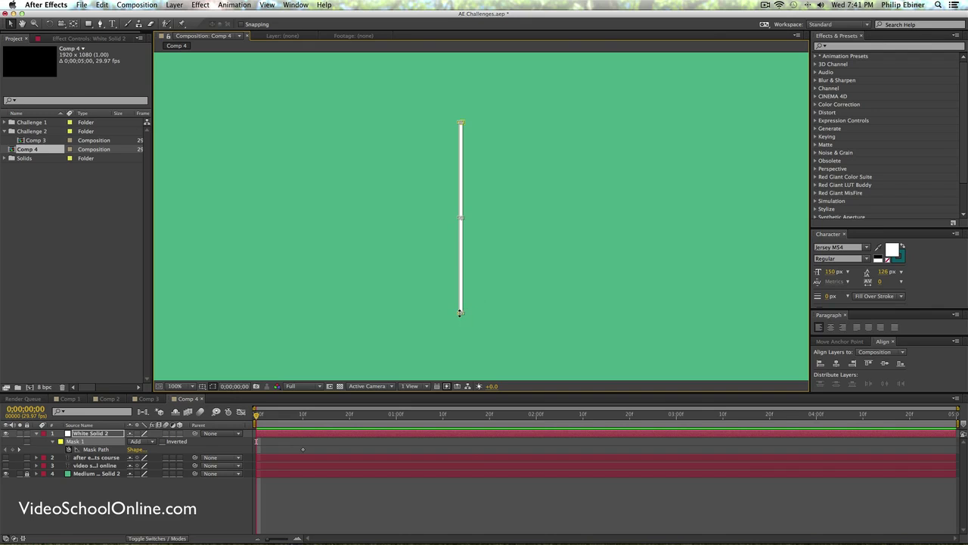
{"action": "left_click_drag", "start_coordinate": [460, 312], "coordinate": [459, 219]}
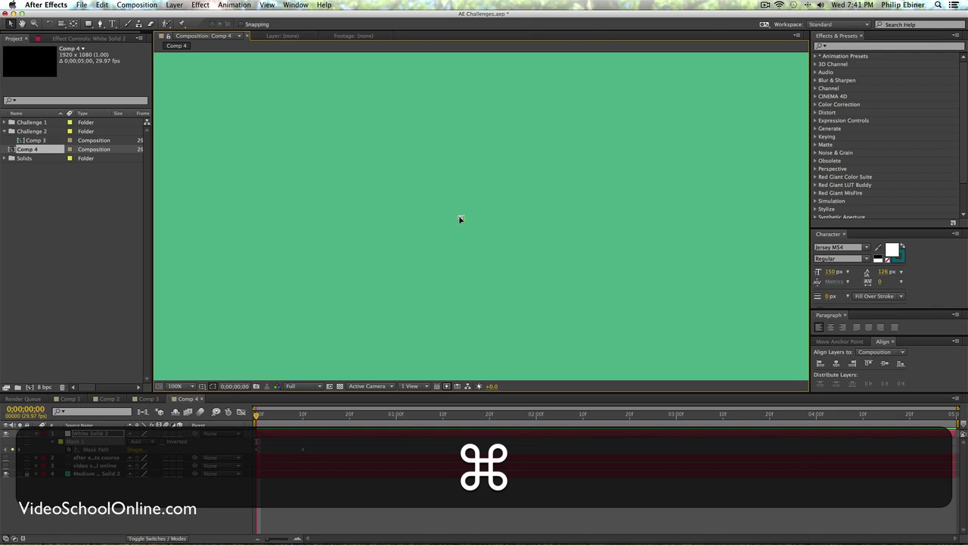
{"action": "mouse_move", "coordinate": [257, 413]}
{"action": "left_mouse_down"}
{"action": "mouse_move", "coordinate": [310, 414]}
{"action": "mouse_move", "coordinate": [257, 414]}
{"action": "left_mouse_up"}
{"action": "key", "text": "0"}
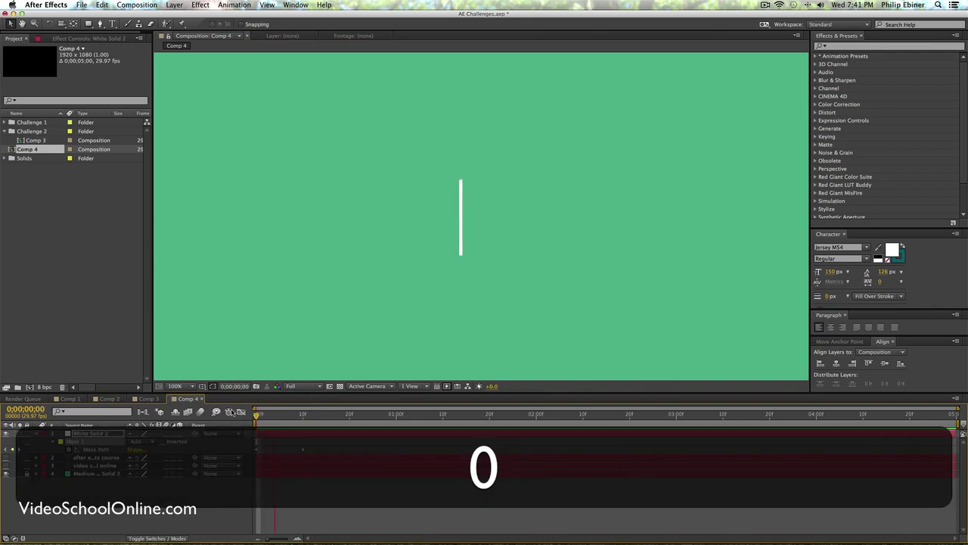
{"action": "key", "text": "space"}
{"action": "key", "text": "0"}
{"action": "key", "text": "space"}
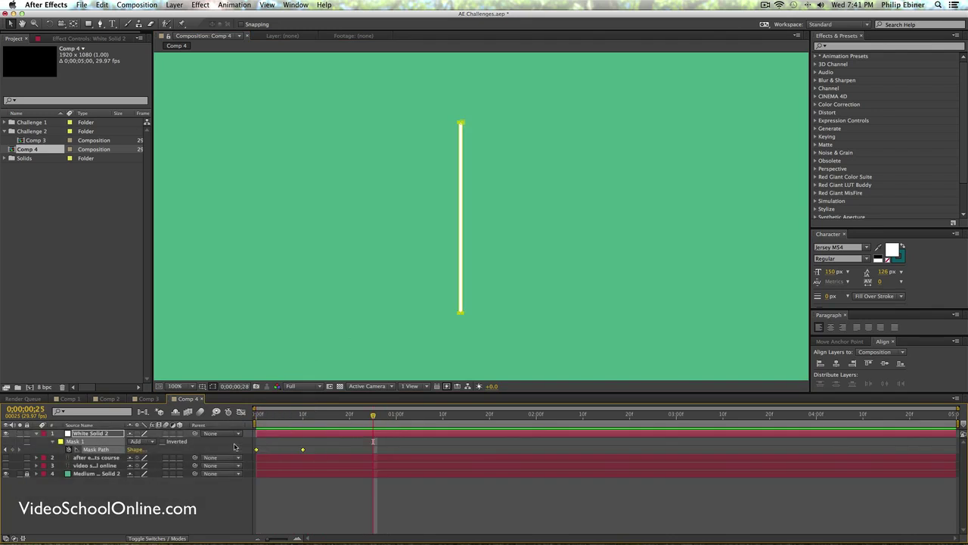
Step: Apply Easy Ease to the line's Mask Path keyframes, shift the White Solid 2 layer to start at frame 5, and preview it
{"action": "key", "text": "F9"}
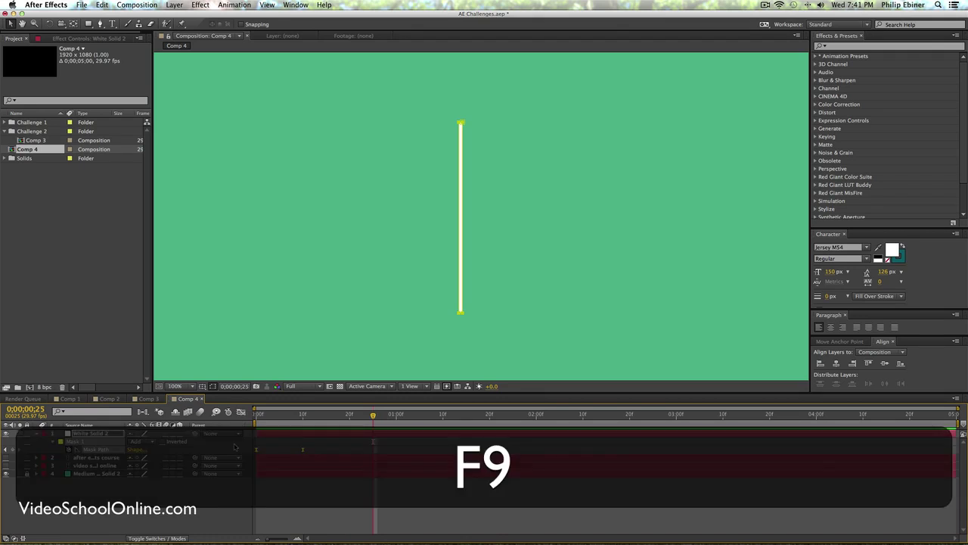
{"action": "left_click_drag", "start_coordinate": [277, 433], "coordinate": [299, 435]}
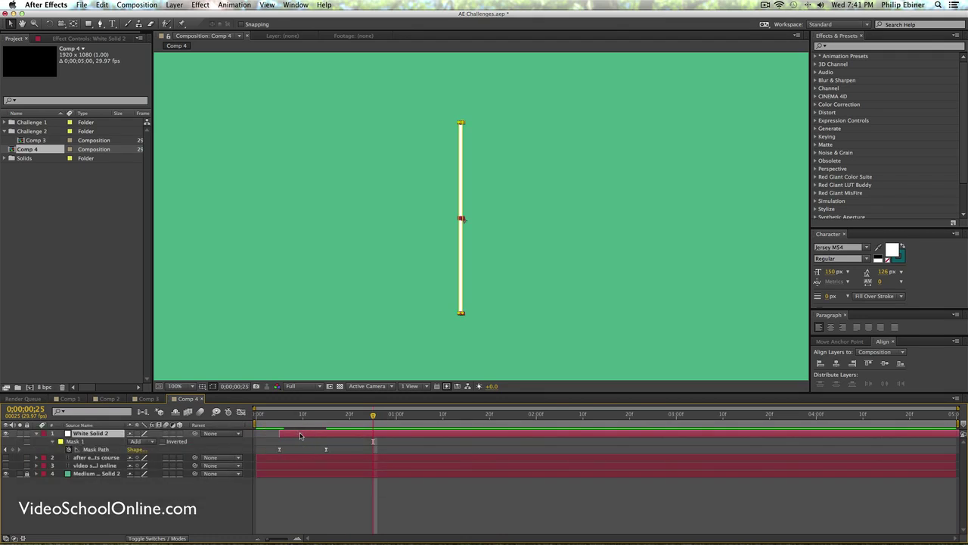
{"action": "key", "text": "0"}
{"action": "key", "text": "space"}
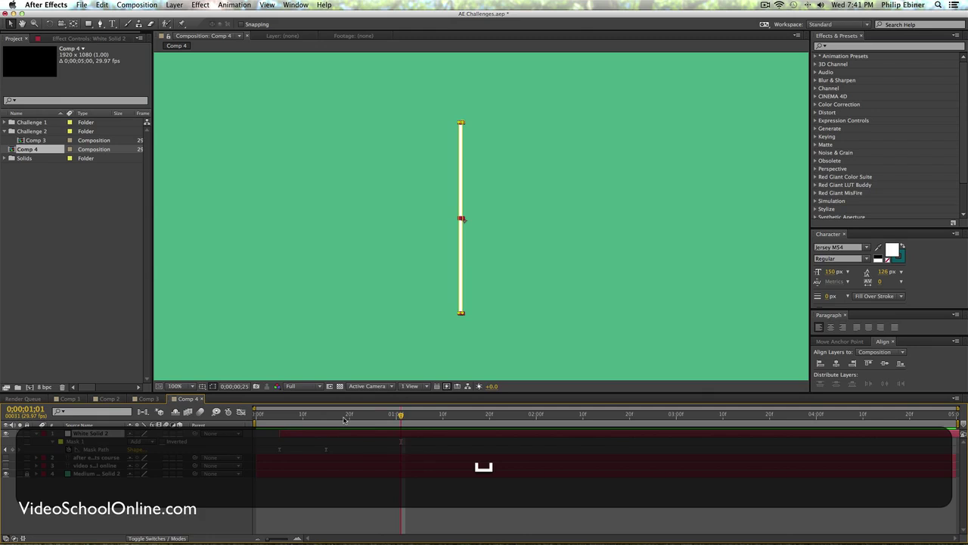
{"action": "left_click_drag", "start_coordinate": [377, 416], "coordinate": [396, 416]}
{"action": "key", "text": "0"}
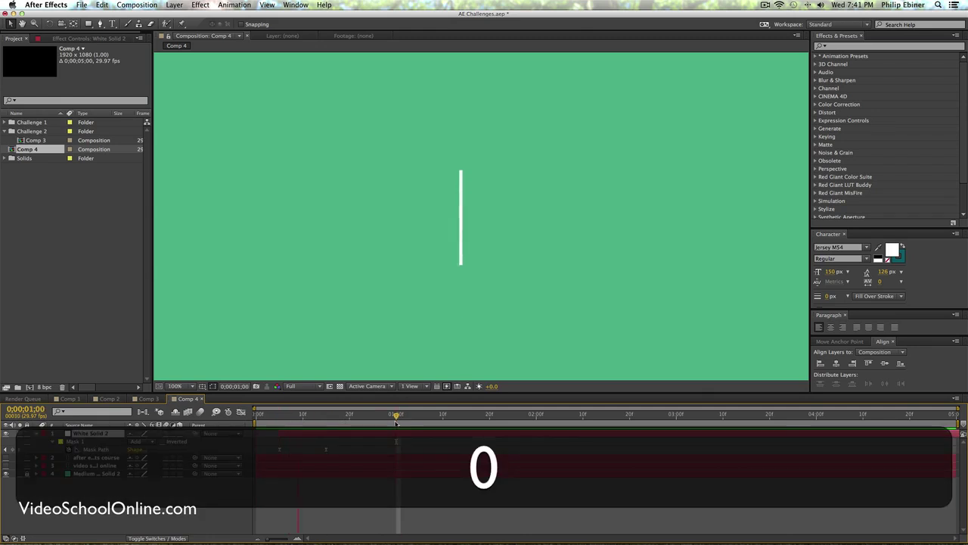
{"action": "key", "text": "space"}
Step: At frame 15, show both text layers again and shift the "AFTER EFFECTS COURSE" block slightly to the right
{"action": "left_click", "coordinate": [327, 415]}
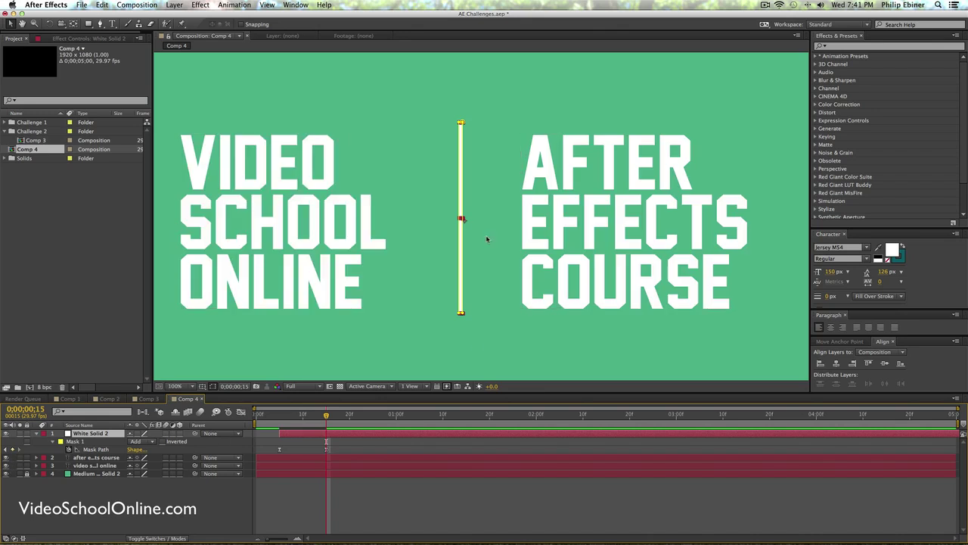
{"action": "key", "text": "z"}
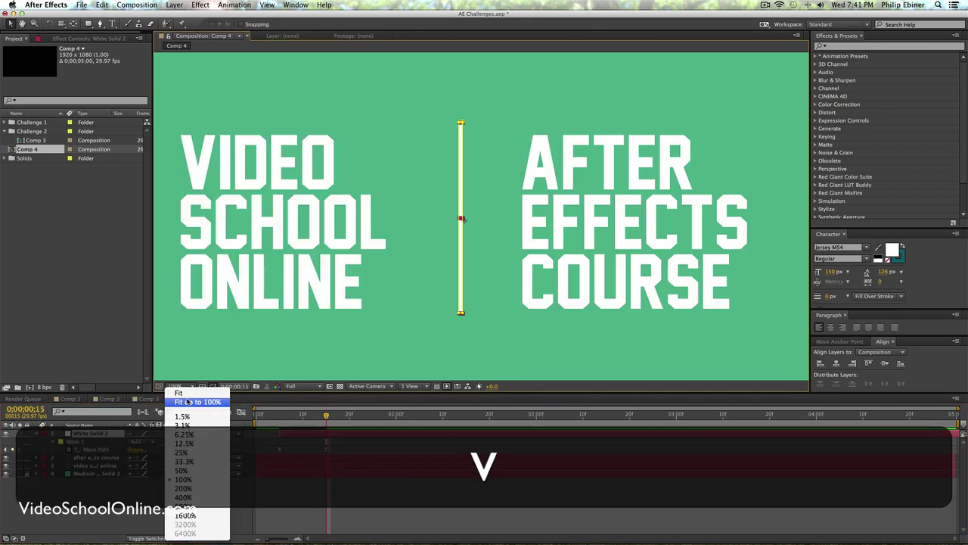
{"action": "left_click", "coordinate": [189, 402]}
{"action": "left_click", "coordinate": [506, 335]}
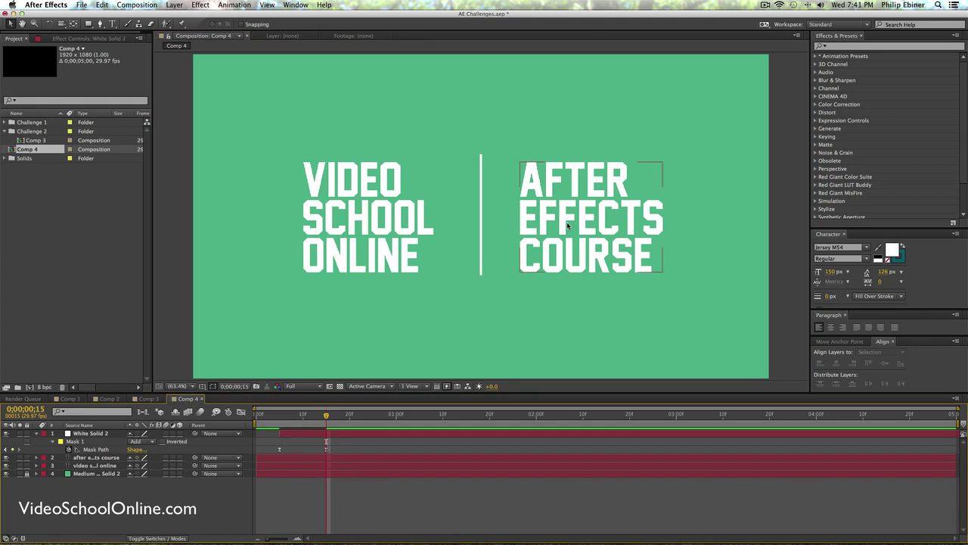
{"action": "left_click_drag", "start_coordinate": [561, 215], "coordinate": [568, 215]}
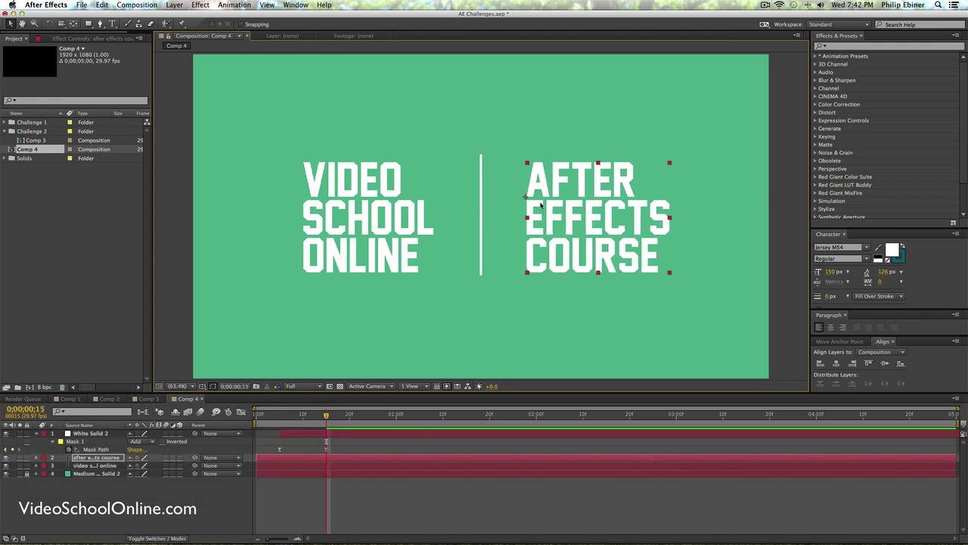
{"action": "left_click_drag", "start_coordinate": [550, 209], "coordinate": [552, 209]}
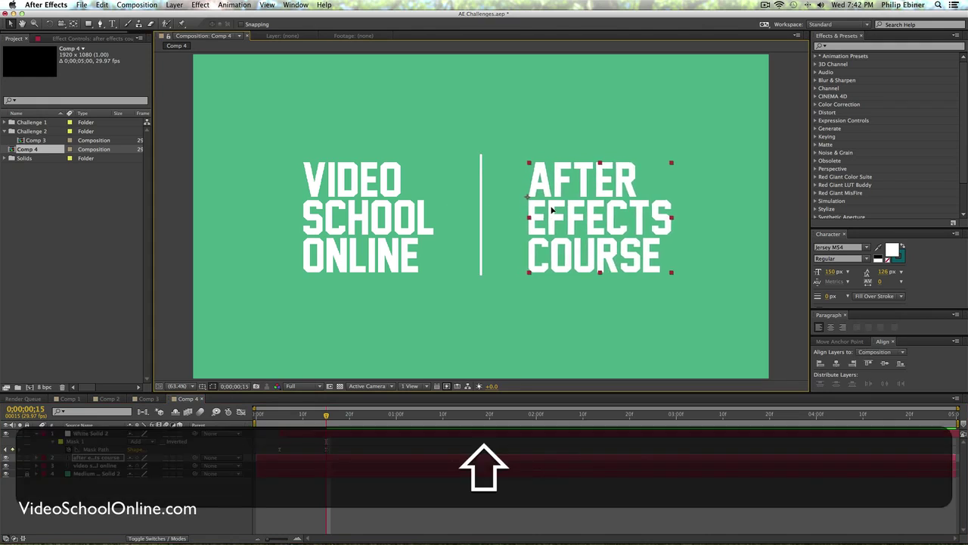
Step: Set Position keyframes for both text layers at frame 15
{"action": "left_click", "coordinate": [367, 220], "text": "shift"}
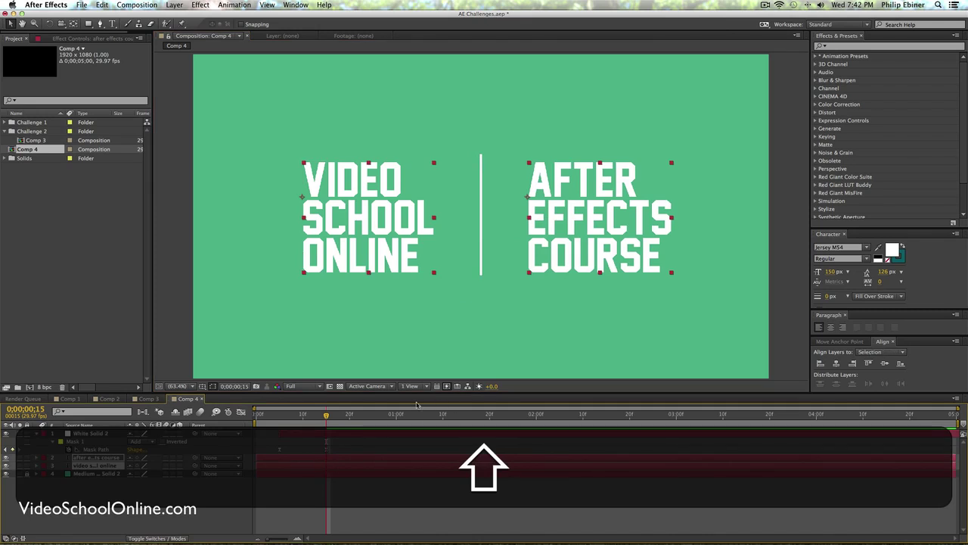
{"action": "key", "text": "p"}
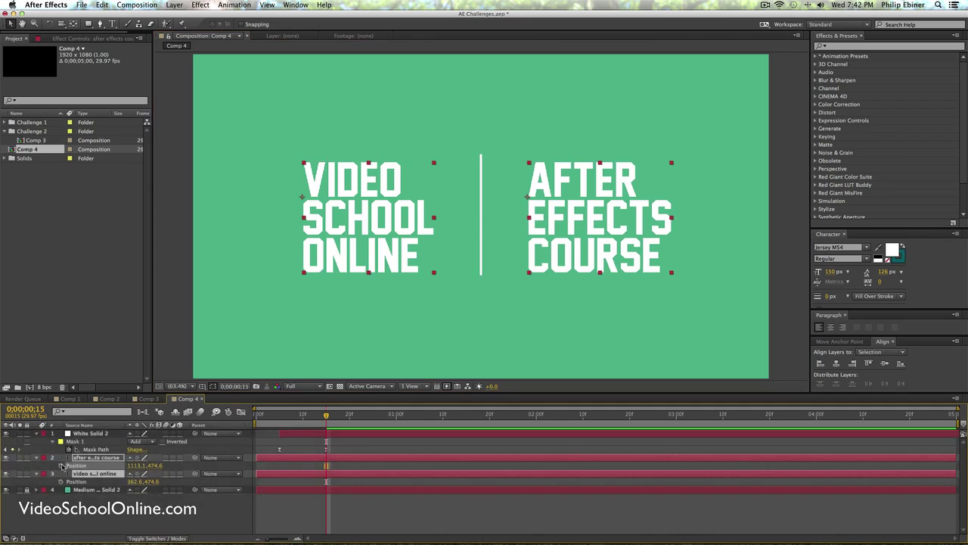
{"action": "left_click", "coordinate": [61, 466]}
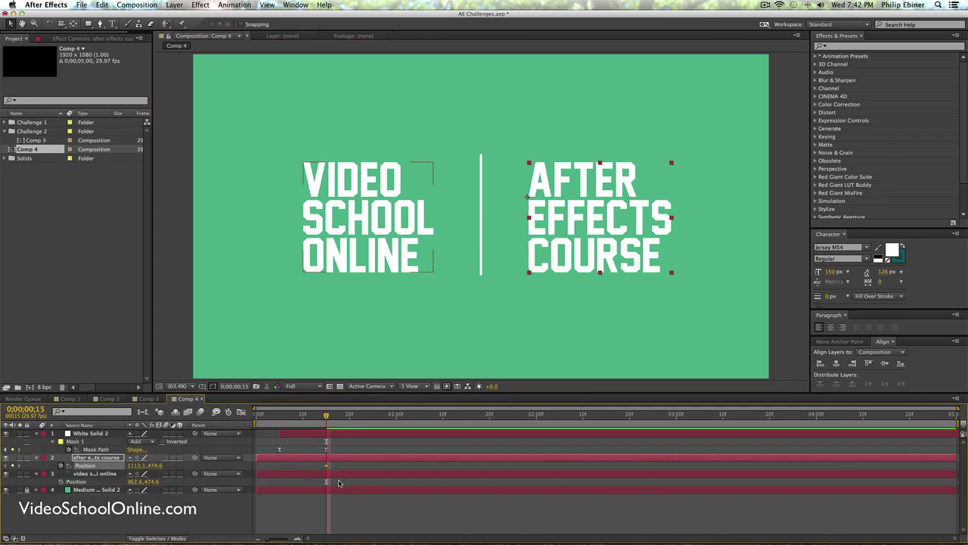
{"action": "left_click", "coordinate": [60, 482]}
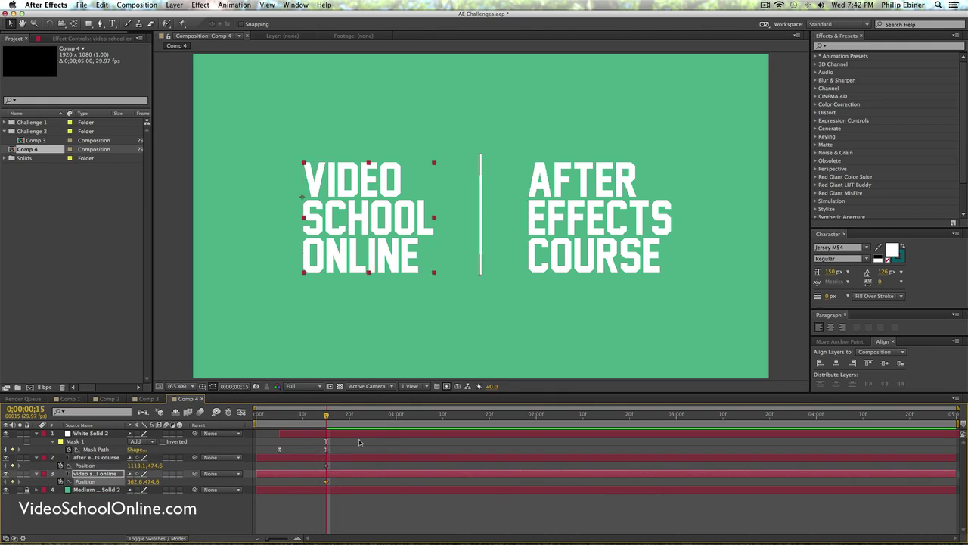
{"action": "left_click_drag", "start_coordinate": [326, 415], "coordinate": [326, 415]}
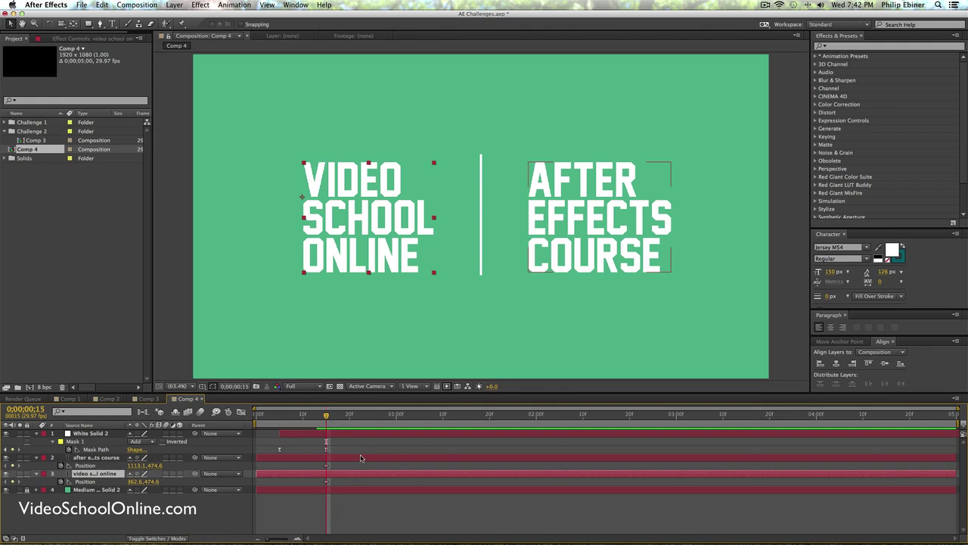
Step: Draw a rectangular mask around each text block on its own layer, with each mask's inner edge on the white line
{"action": "left_click", "coordinate": [361, 457]}
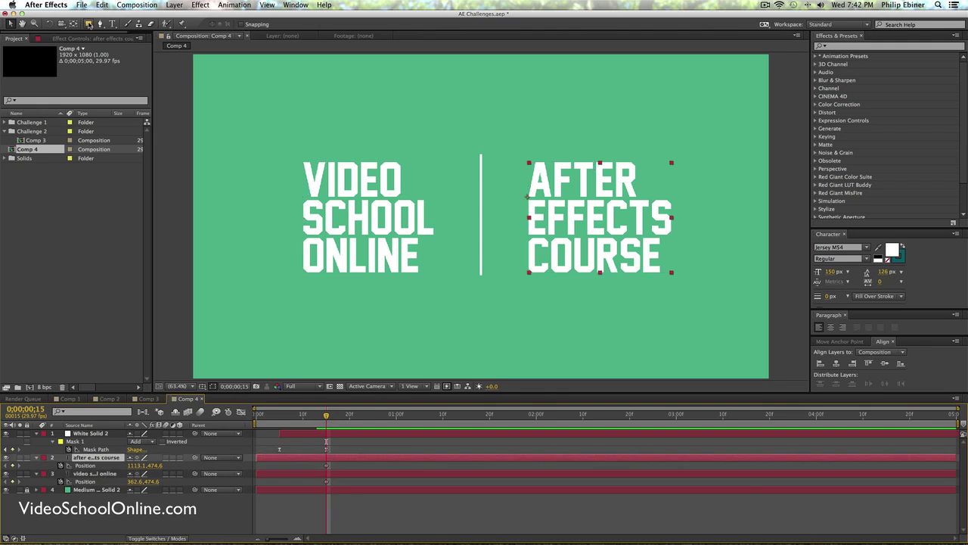
{"action": "left_click", "coordinate": [88, 23]}
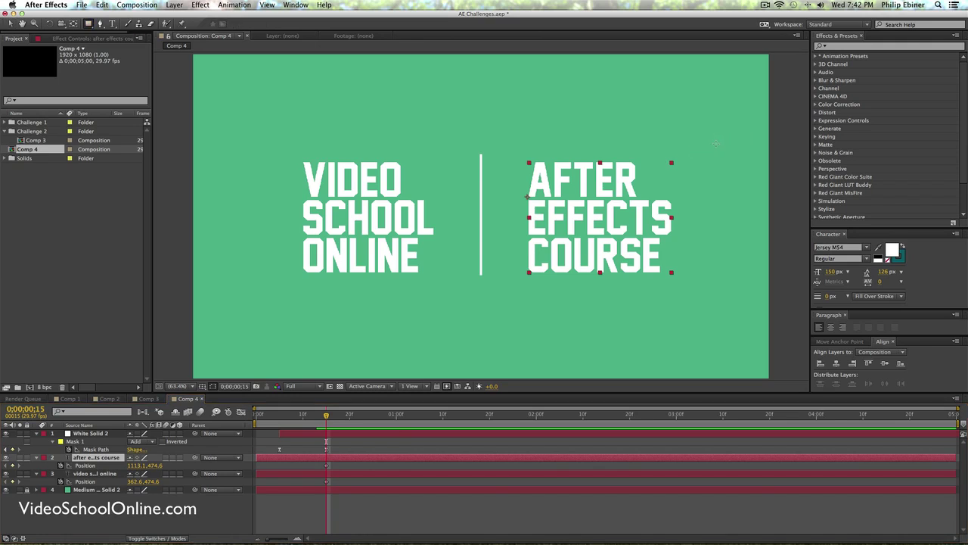
{"action": "left_click_drag", "start_coordinate": [719, 140], "coordinate": [481, 287]}
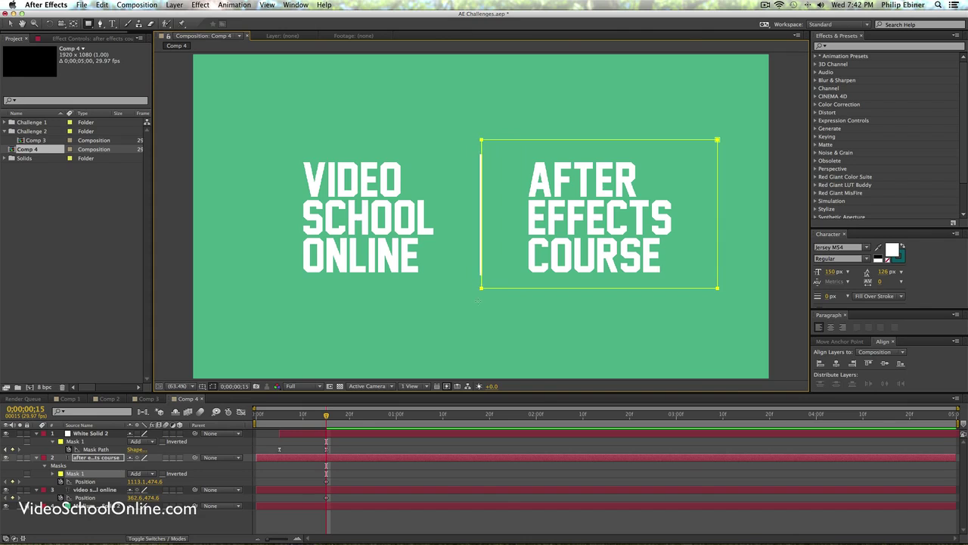
{"action": "left_click", "coordinate": [345, 491]}
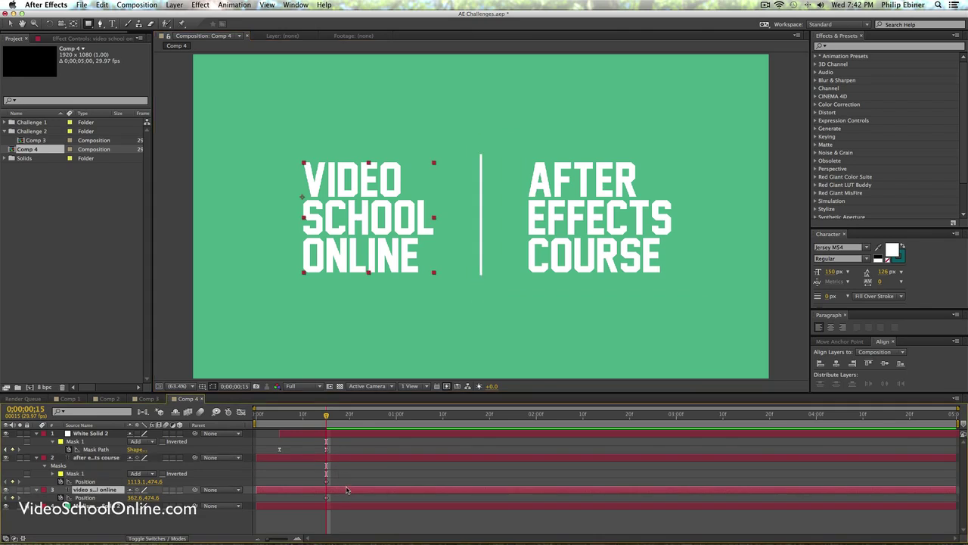
{"action": "mouse_move", "coordinate": [251, 119]}
{"action": "left_mouse_down"}
{"action": "mouse_move", "coordinate": [443, 281]}
{"action": "mouse_move", "coordinate": [449, 309]}
{"action": "mouse_move", "coordinate": [371, 281]}
{"action": "mouse_move", "coordinate": [356, 258]}
{"action": "mouse_move", "coordinate": [460, 305]}
{"action": "mouse_move", "coordinate": [481, 300]}
{"action": "left_mouse_up"}
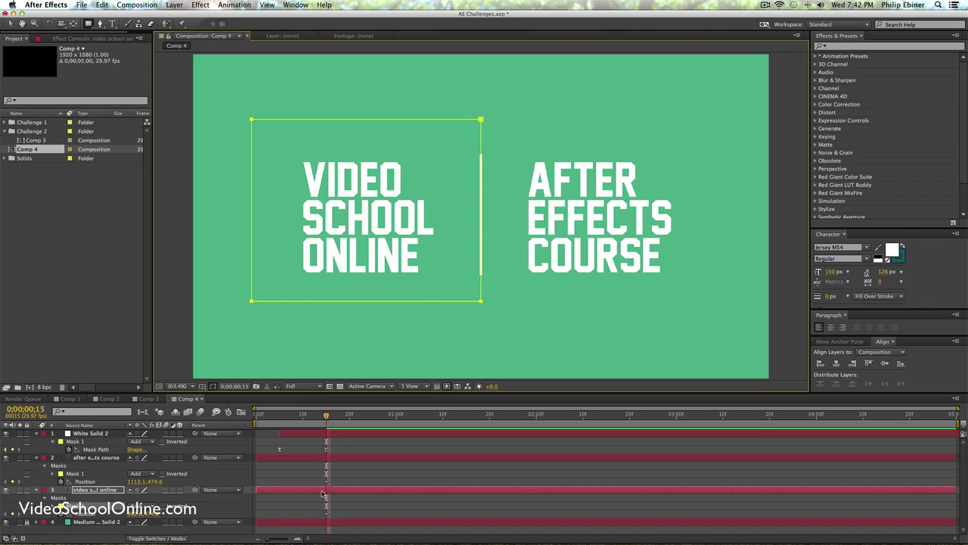
Step: Set Mask Path keyframes for both text layers at frame 15
{"action": "left_click", "coordinate": [97, 458], "text": "shift"}
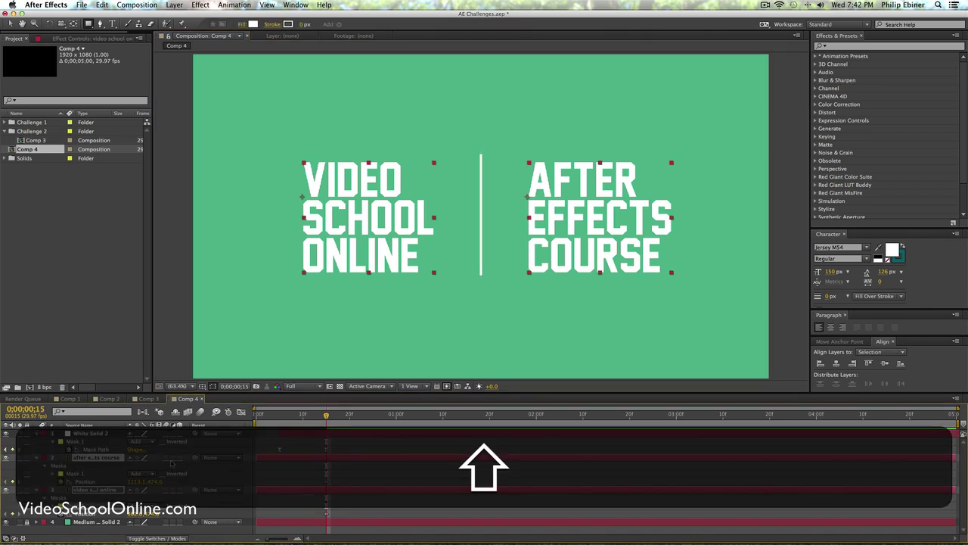
{"action": "key", "text": "m"}
{"action": "left_click", "coordinate": [406, 490]}
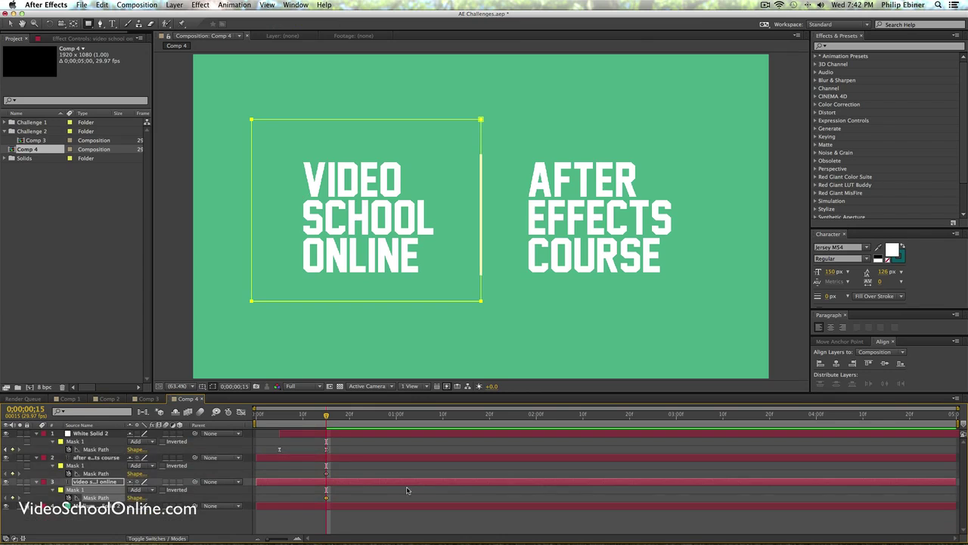
Step: Reveal the keyframed properties of both text layers and move their Mask Path and Position keyframes to 1 second
{"action": "left_click", "coordinate": [350, 460], "text": "shift"}
{"action": "key", "text": "shift+u"}
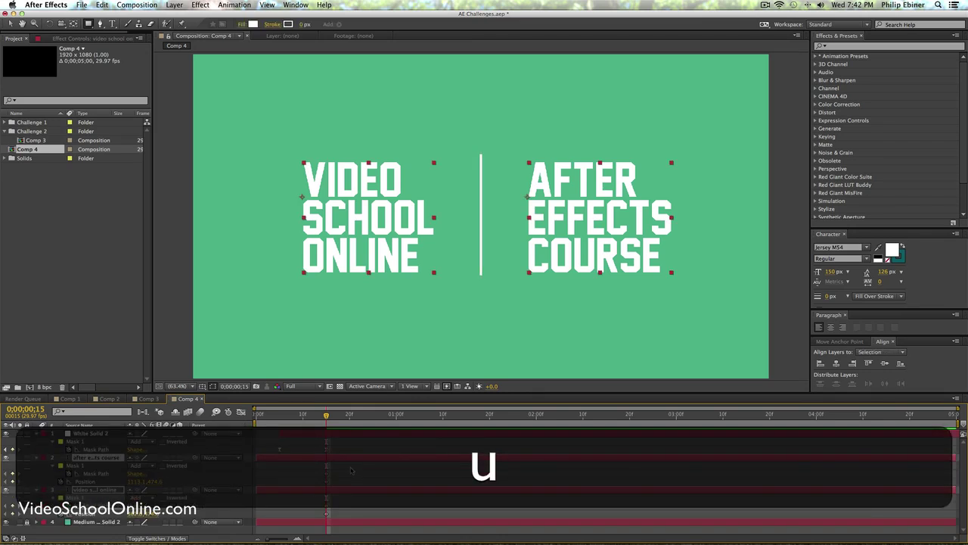
{"action": "left_click", "coordinate": [339, 483]}
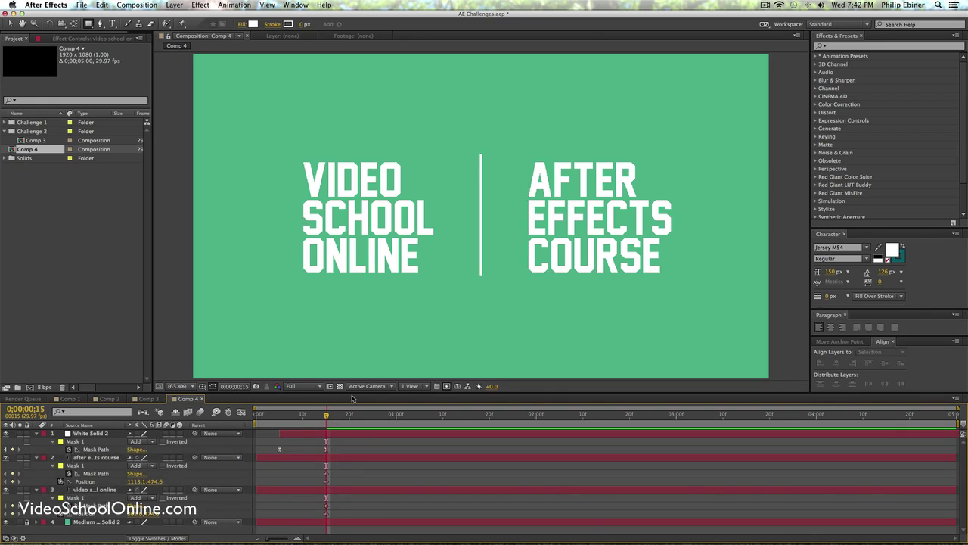
{"action": "left_click_drag", "start_coordinate": [355, 392], "coordinate": [354, 350]}
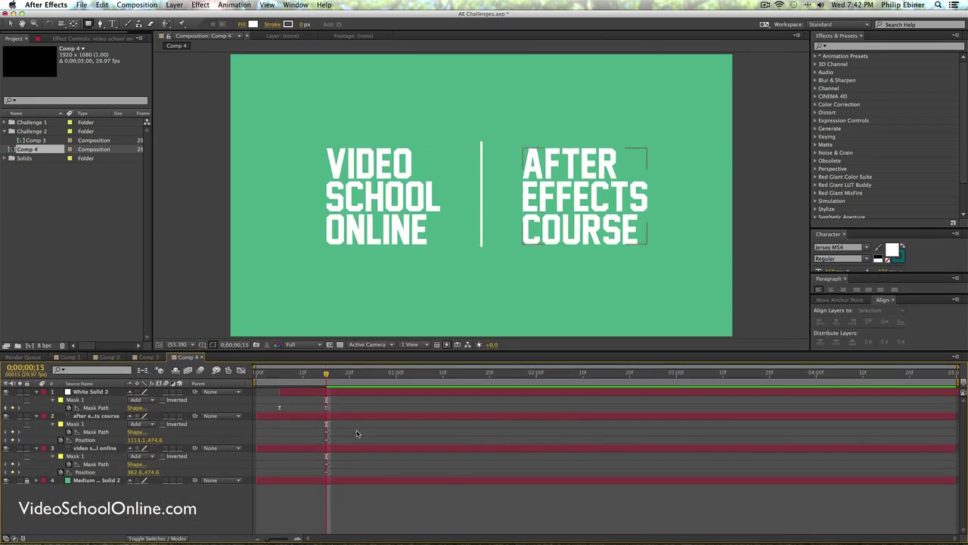
{"action": "left_click", "coordinate": [189, 344]}
{"action": "left_click", "coordinate": [354, 472]}
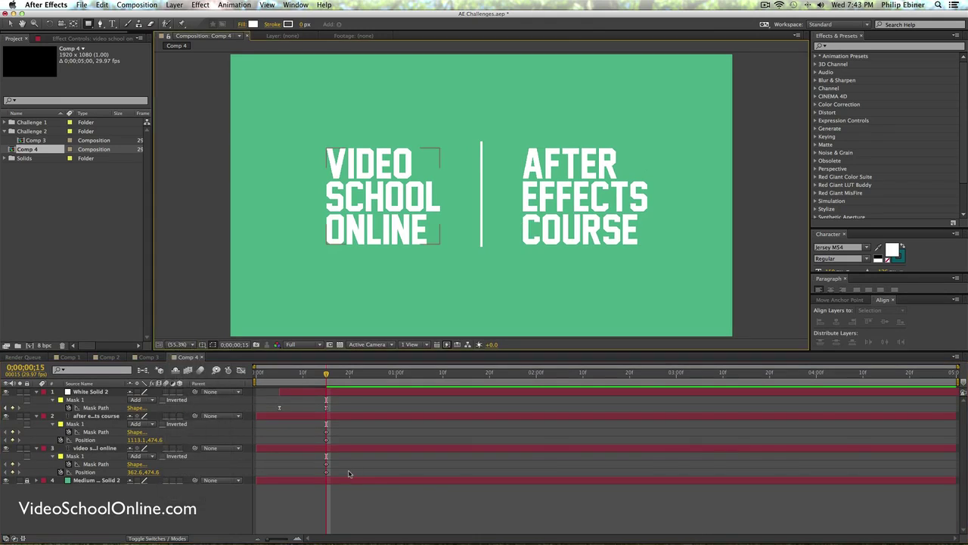
{"action": "left_click_drag", "start_coordinate": [342, 470], "coordinate": [322, 428]}
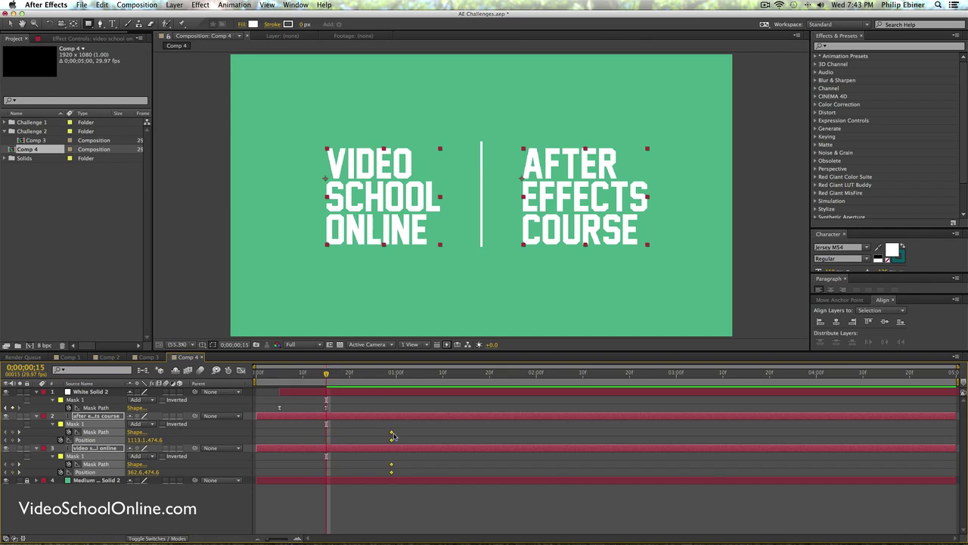
{"action": "left_click_drag", "start_coordinate": [393, 436], "coordinate": [397, 436]}
{"action": "left_click", "coordinate": [346, 327]}
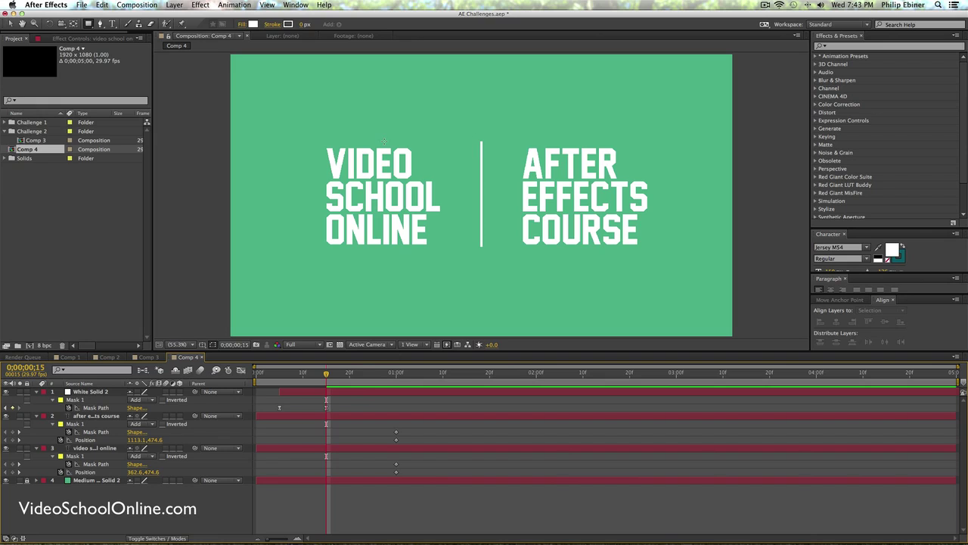
Step: At frame 15, move "AFTER EFFECTS COURSE" just left of the white line and "VIDEO SCHOOL ONLINE" just right of it
{"action": "left_click", "coordinate": [521, 179]}
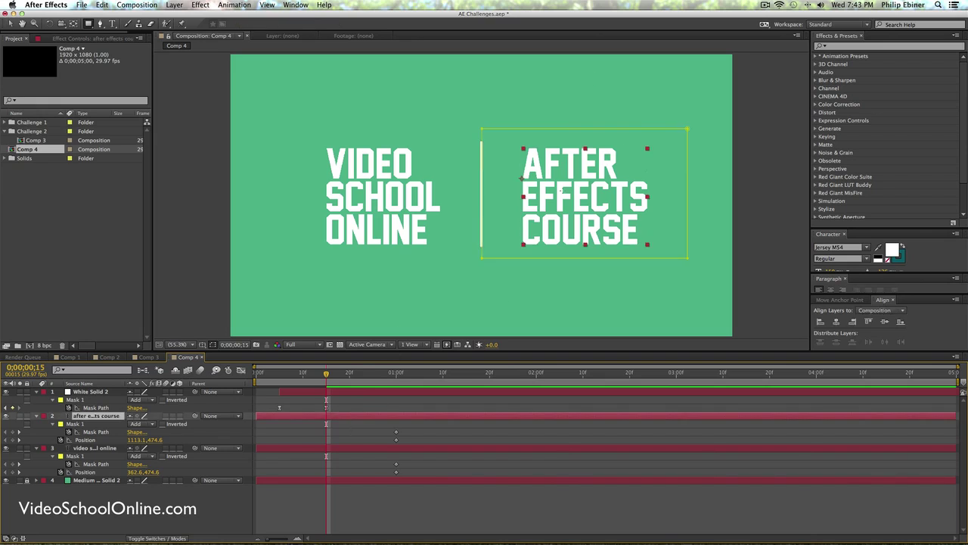
{"action": "key", "text": "v"}
{"action": "left_click_drag", "start_coordinate": [584, 167], "coordinate": [416, 165]}
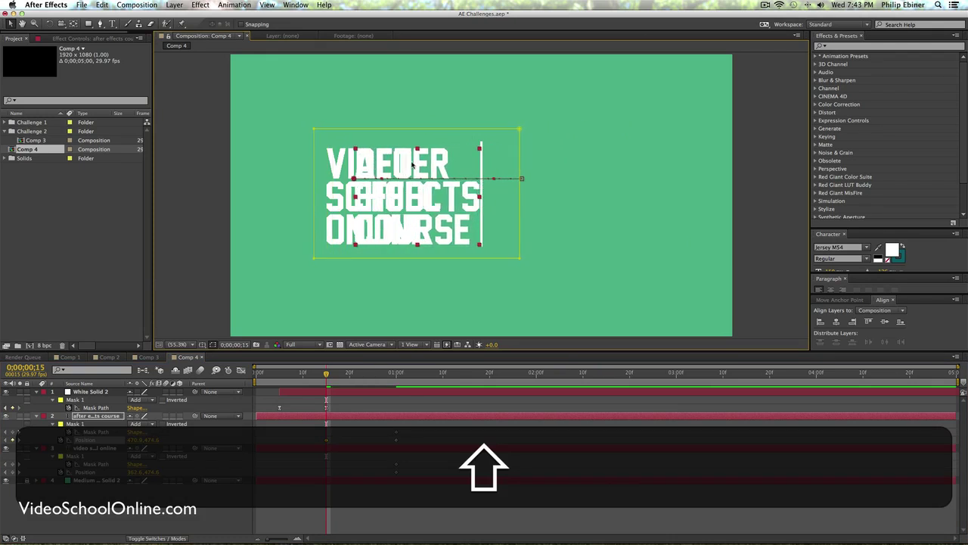
{"action": "left_click", "coordinate": [338, 172]}
{"action": "left_click_drag", "start_coordinate": [338, 172], "coordinate": [496, 169]}
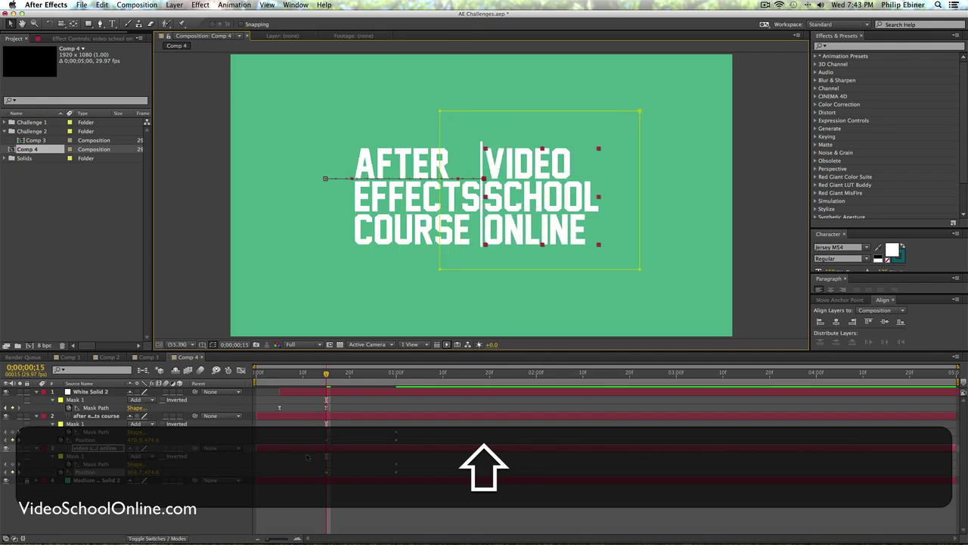
Step: At frame 15, shift the "AFTER EFFECTS COURSE" mask right of the white line and the "VIDEO SCHOOL ONLINE" mask left, inner edges on the line
{"action": "left_click", "coordinate": [100, 417]}
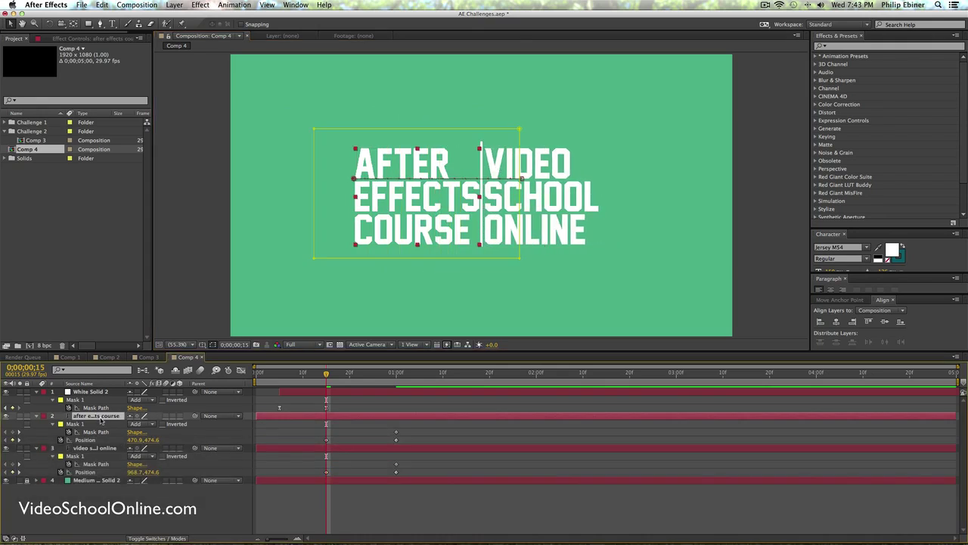
{"action": "left_click", "coordinate": [96, 432]}
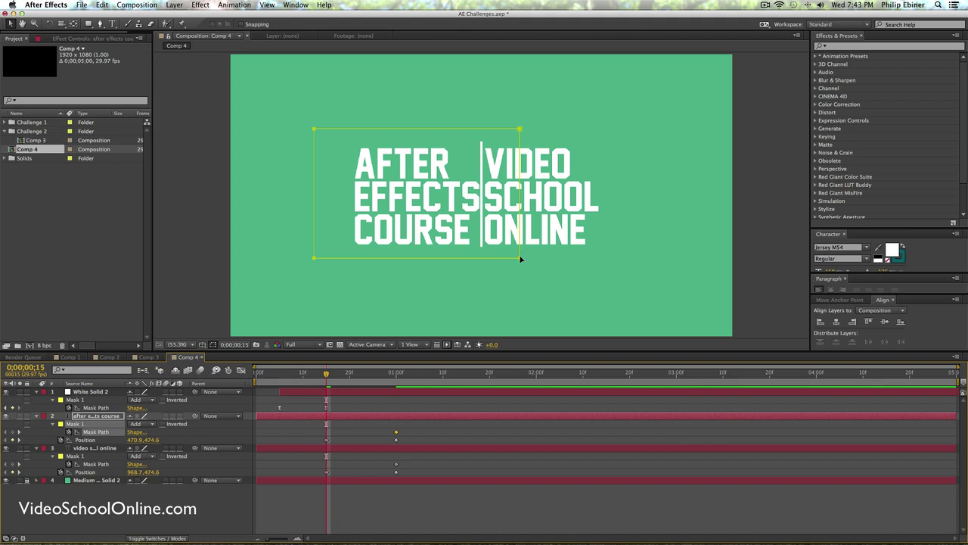
{"action": "left_click_drag", "start_coordinate": [519, 259], "coordinate": [688, 256]}
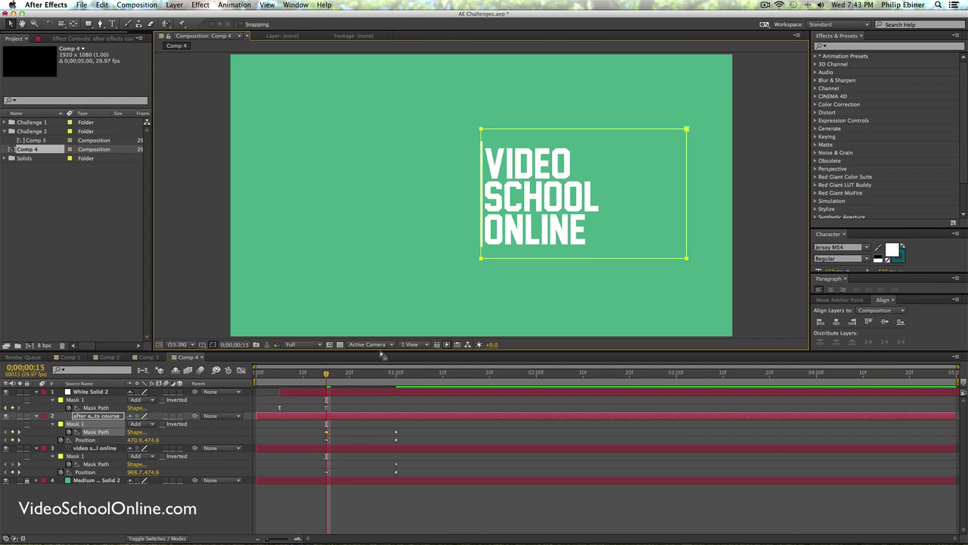
{"action": "left_click", "coordinate": [353, 450]}
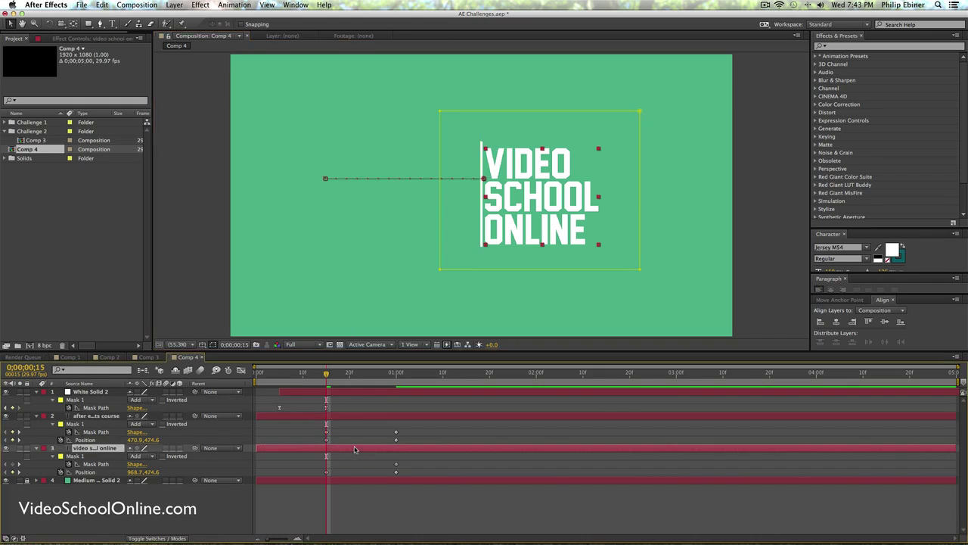
{"action": "left_click", "coordinate": [79, 456]}
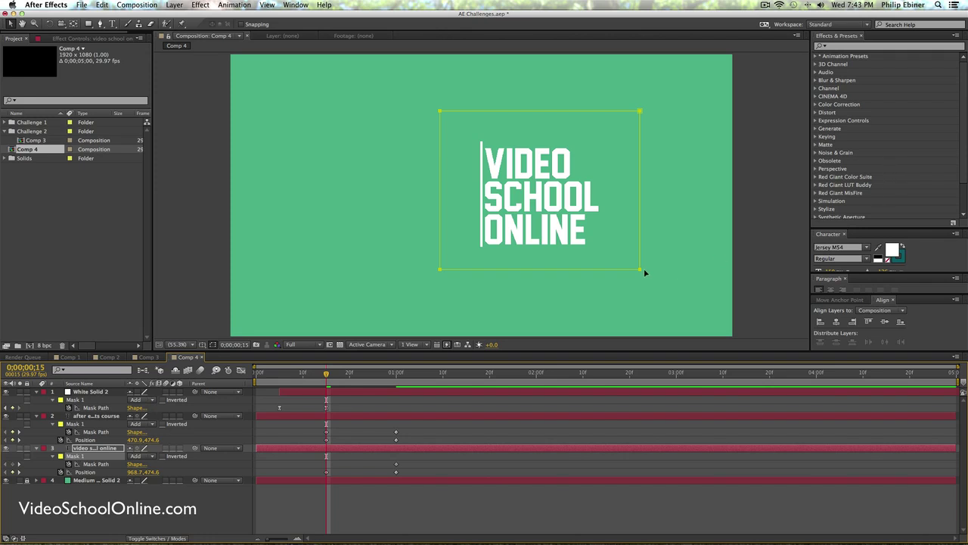
{"action": "left_click_drag", "start_coordinate": [640, 271], "coordinate": [484, 270]}
{"action": "key", "text": "F2"}
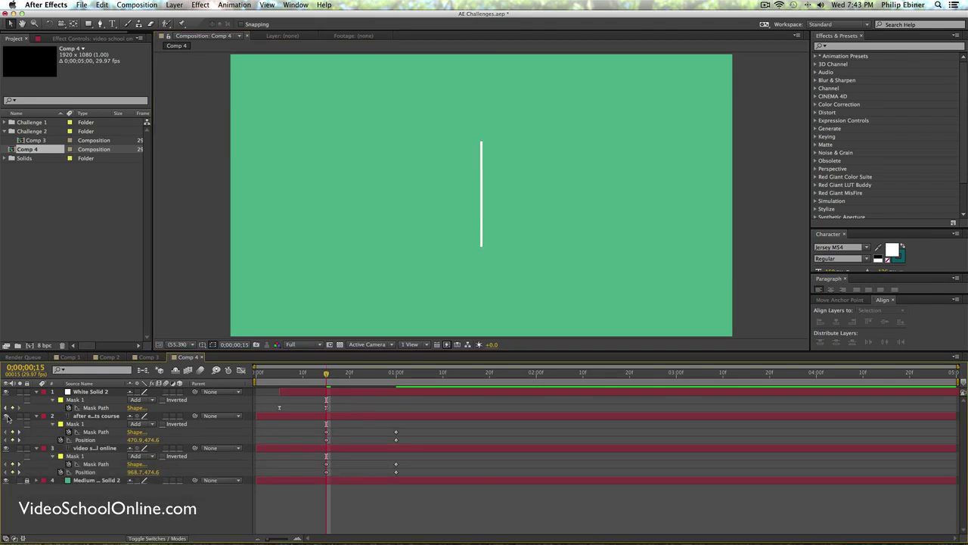
Step: Check the "VIDEO SCHOOL ONLINE" reveal with and without its frame 15 Mask Path keyframe, undo the deletion, and show the other text layer
{"action": "left_click", "coordinate": [349, 450]}
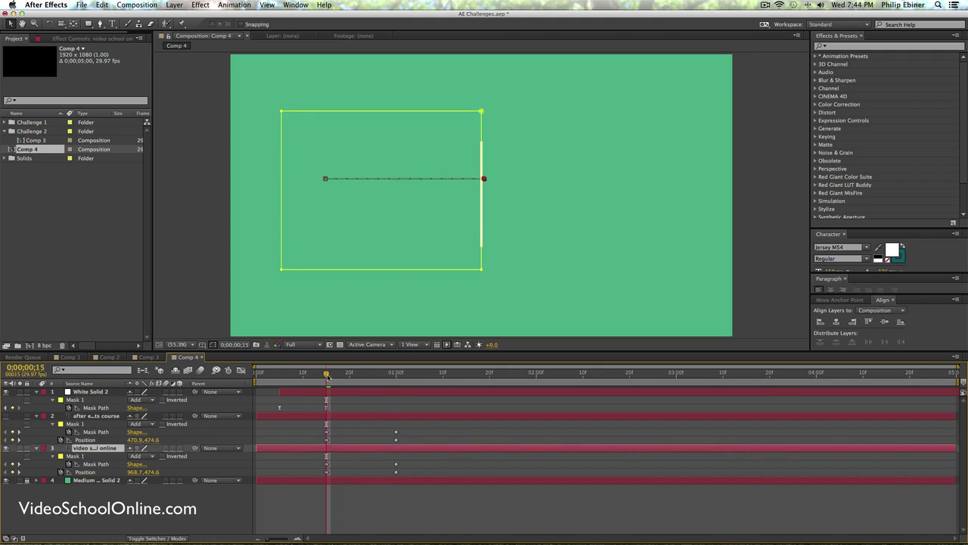
{"action": "mouse_move", "coordinate": [327, 376]}
{"action": "left_mouse_down"}
{"action": "mouse_move", "coordinate": [410, 376]}
{"action": "mouse_move", "coordinate": [327, 380]}
{"action": "left_mouse_up"}
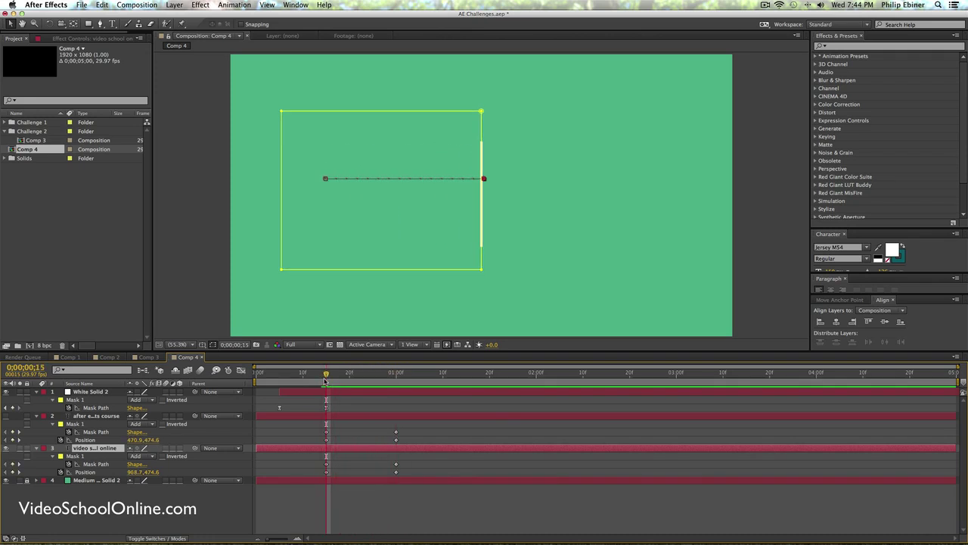
{"action": "left_click", "coordinate": [326, 464]}
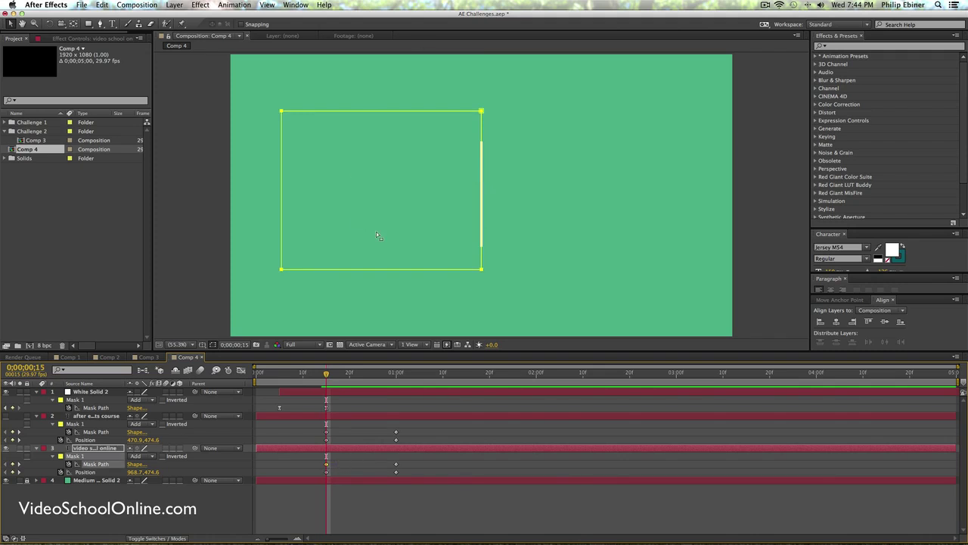
{"action": "key", "text": "BackSpace"}
{"action": "left_click_drag", "start_coordinate": [326, 374], "coordinate": [386, 381]}
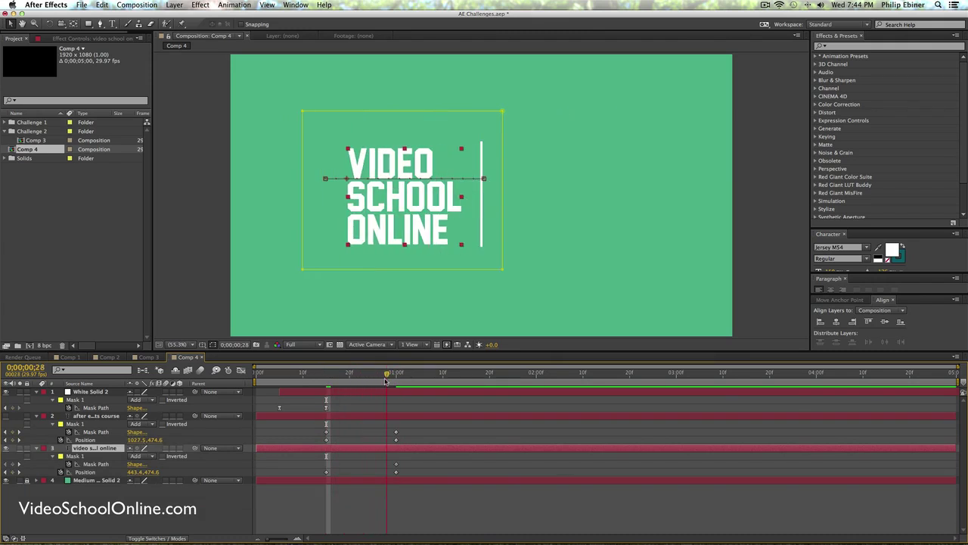
{"action": "key", "text": "super+z"}
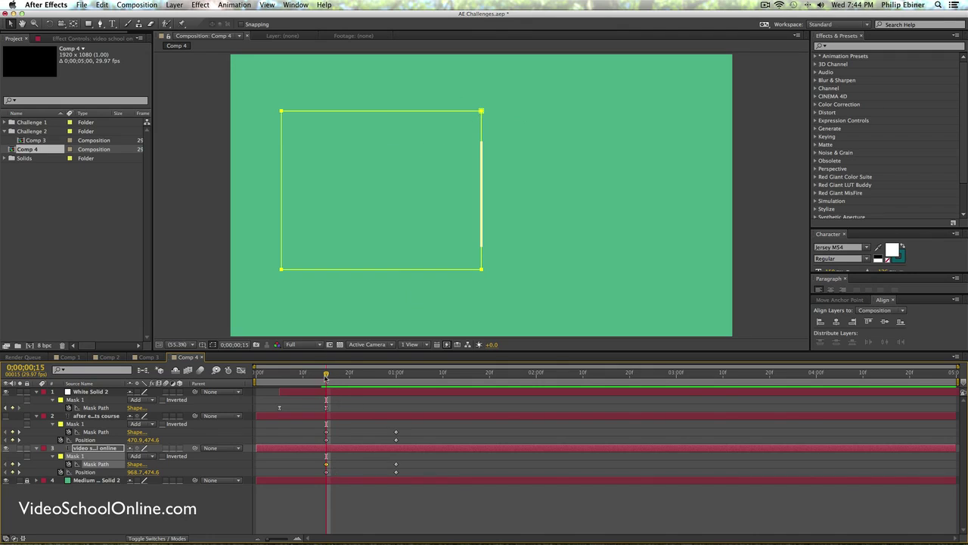
{"action": "mouse_move", "coordinate": [325, 377]}
{"action": "left_mouse_down"}
{"action": "mouse_move", "coordinate": [424, 378]}
{"action": "mouse_move", "coordinate": [327, 387]}
{"action": "left_mouse_up"}
{"action": "left_click", "coordinate": [6, 416]}
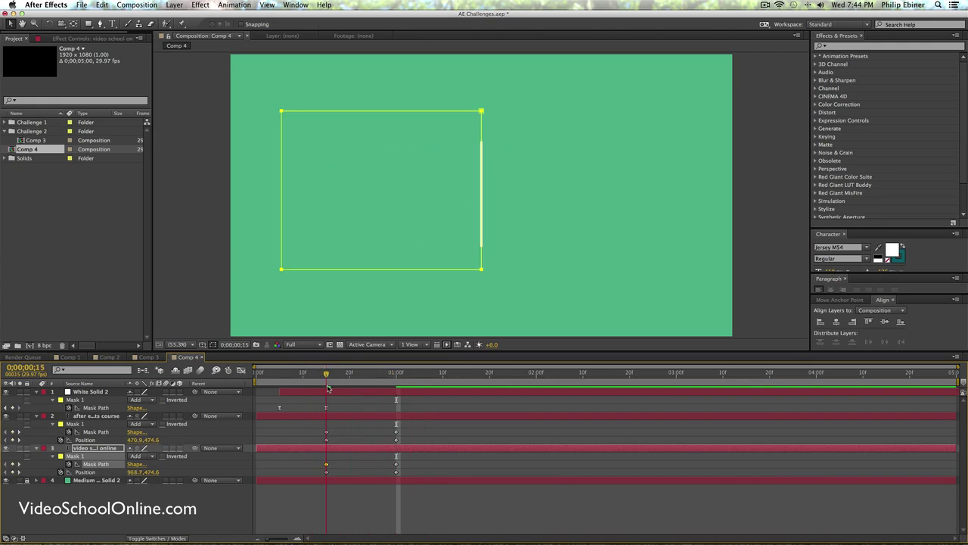
Step: Apply Easy Ease to all Mask Path and Position keyframes of both text layers
{"action": "left_click_drag", "start_coordinate": [409, 476], "coordinate": [305, 432]}
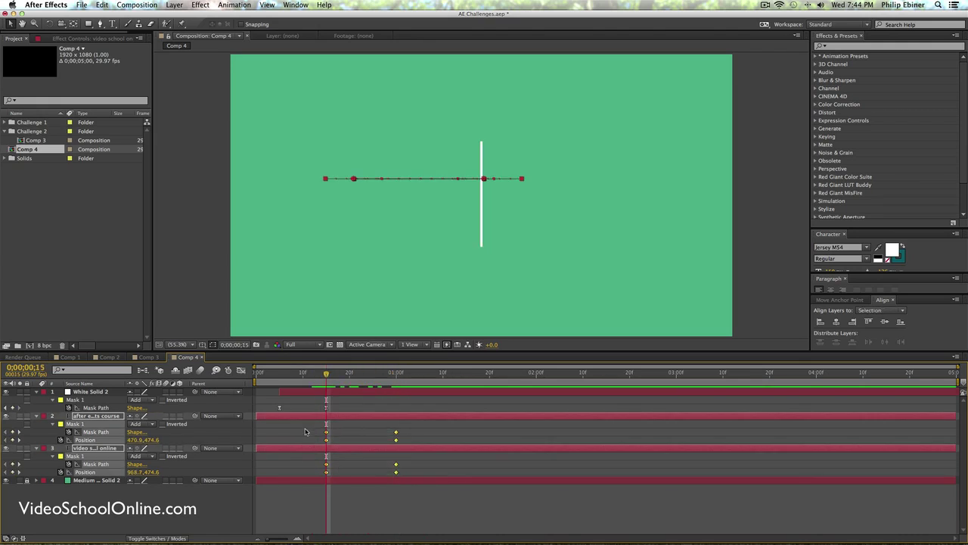
{"action": "key", "text": "F9"}
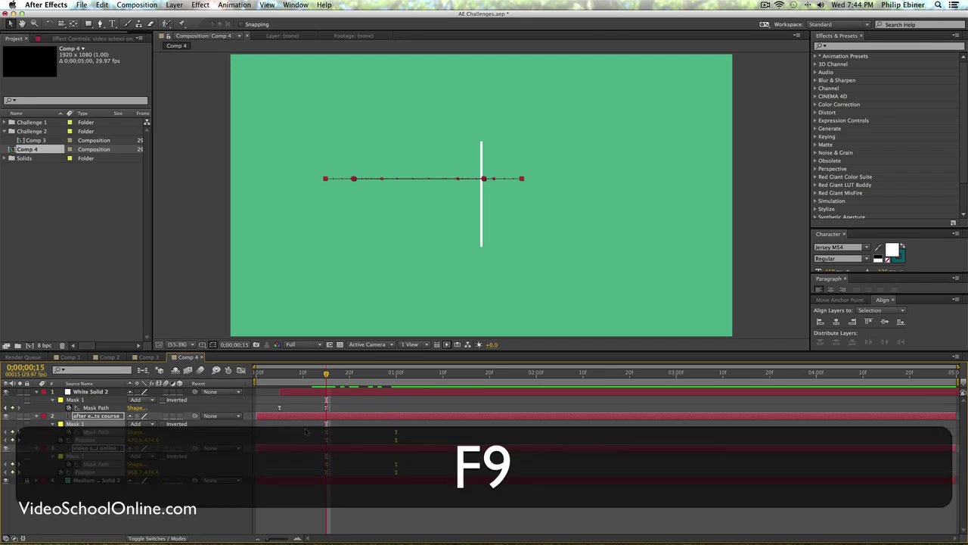
{"action": "left_click", "coordinate": [349, 433]}
Step: Delay the "AFTER EFFECTS COURSE" layer by about 7 frames and preview the animation
{"action": "left_click_drag", "start_coordinate": [342, 416], "coordinate": [374, 417]}
{"action": "left_click_drag", "start_coordinate": [327, 375], "coordinate": [359, 382]}
{"action": "key", "text": "0"}
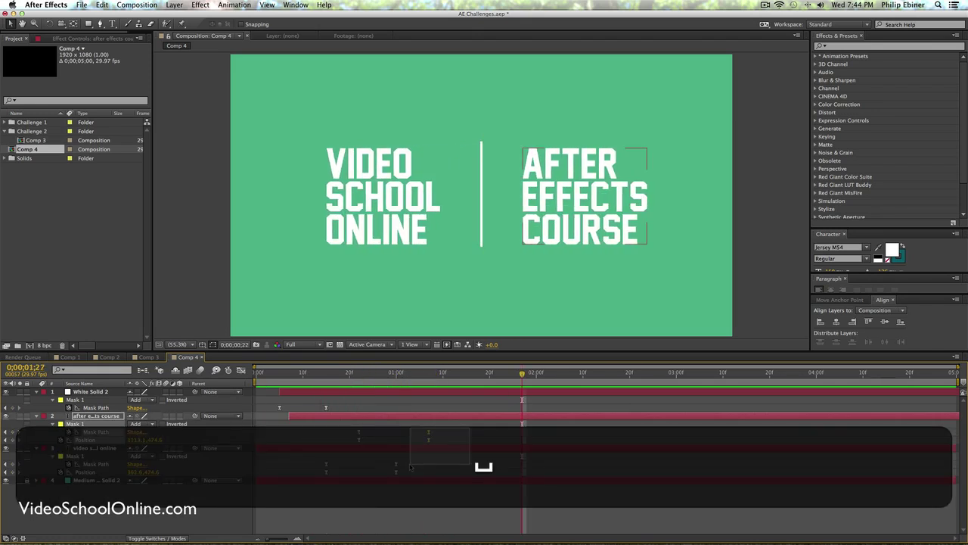
Step: Shorten both text reveals to about 10 frames, start the "AFTER EFFECTS COURSE" keyframes at about frame 19, and preview
{"action": "left_click_drag", "start_coordinate": [469, 431], "coordinate": [374, 467]}
{"action": "left_click_drag", "start_coordinate": [412, 426], "coordinate": [346, 434]}
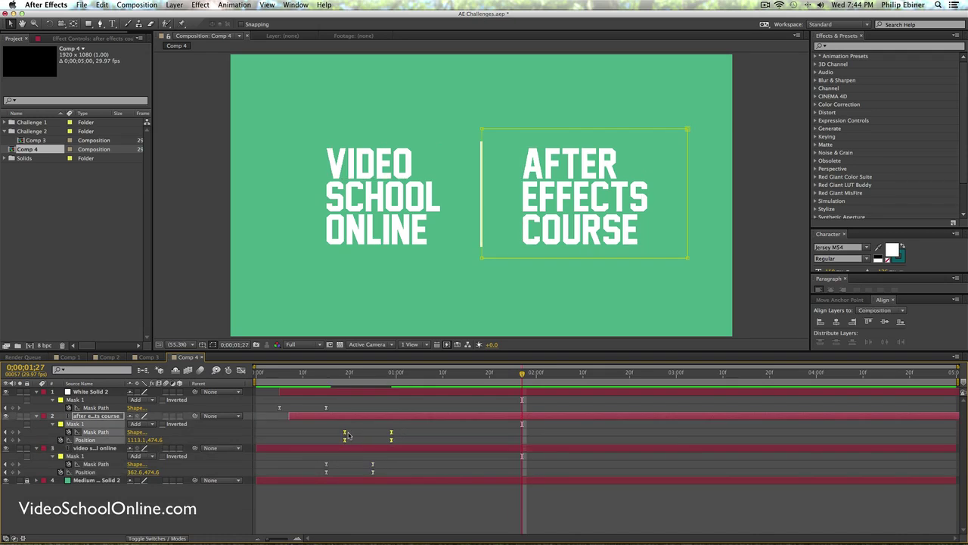
{"action": "key", "text": "KP_0"}
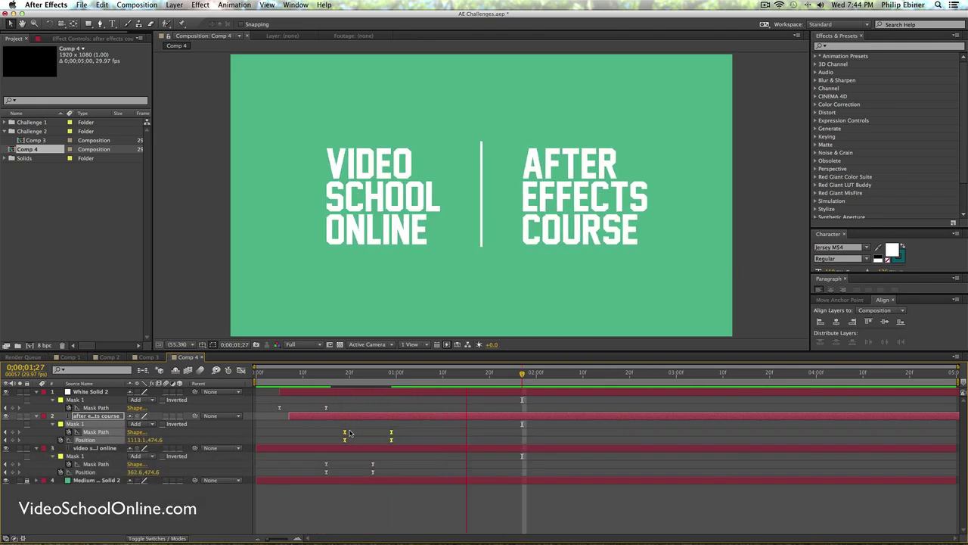
Step: Delay the "AFTER EFFECTS COURSE" layer to start at frame 10, end the work area at about 01:21, and preview
{"action": "left_click_drag", "start_coordinate": [385, 416], "coordinate": [399, 417]}
{"action": "key", "text": "KP_0"}
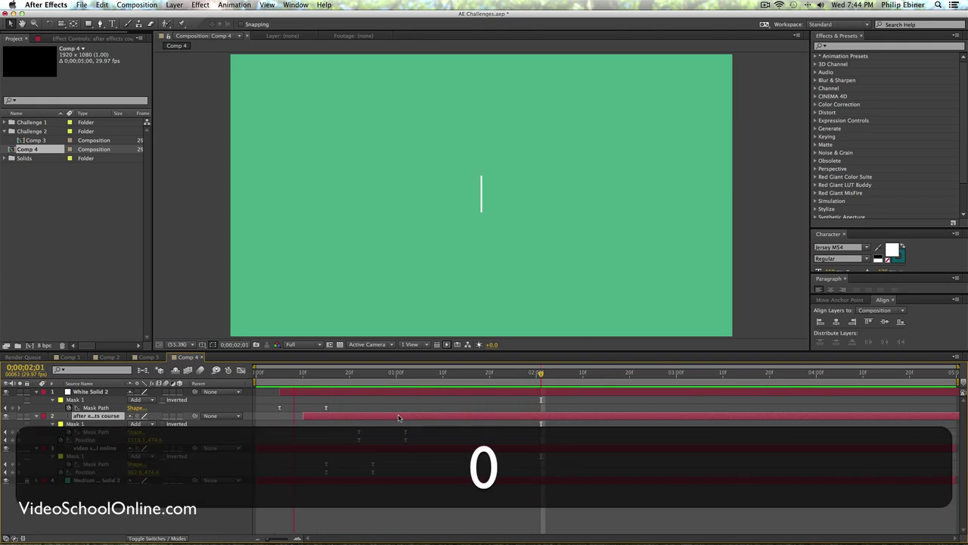
{"action": "key", "text": "space"}
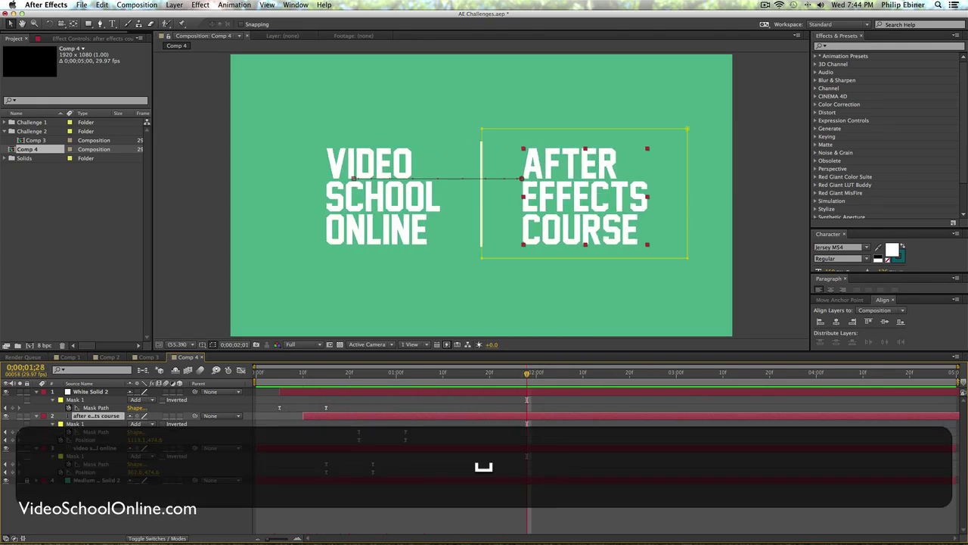
{"action": "left_click_drag", "start_coordinate": [956, 382], "coordinate": [493, 387]}
{"action": "key", "text": "KP_0"}
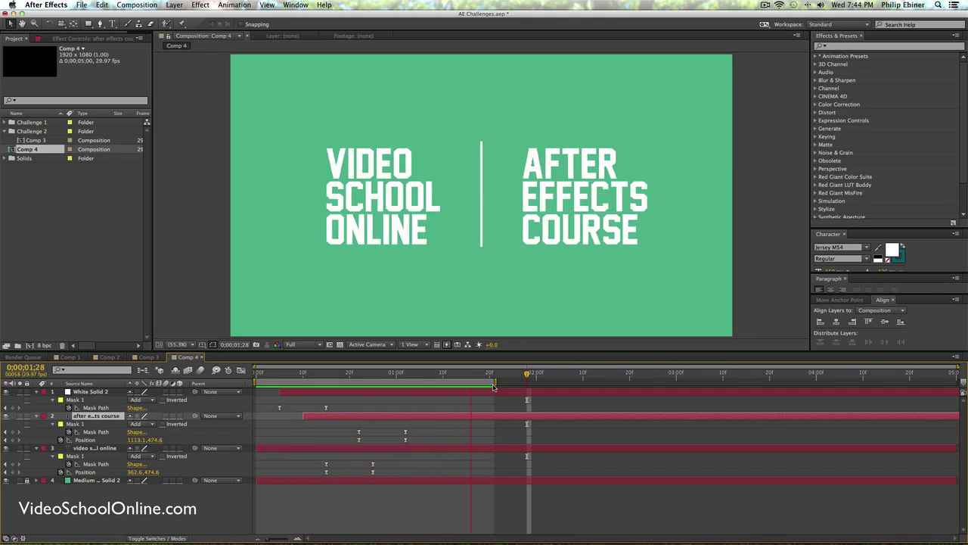
Step: Preview the finished animation in Comp 3 and compare it with a preview of Comp 4
{"action": "left_click", "coordinate": [152, 357]}
{"action": "key", "text": "KP_0"}
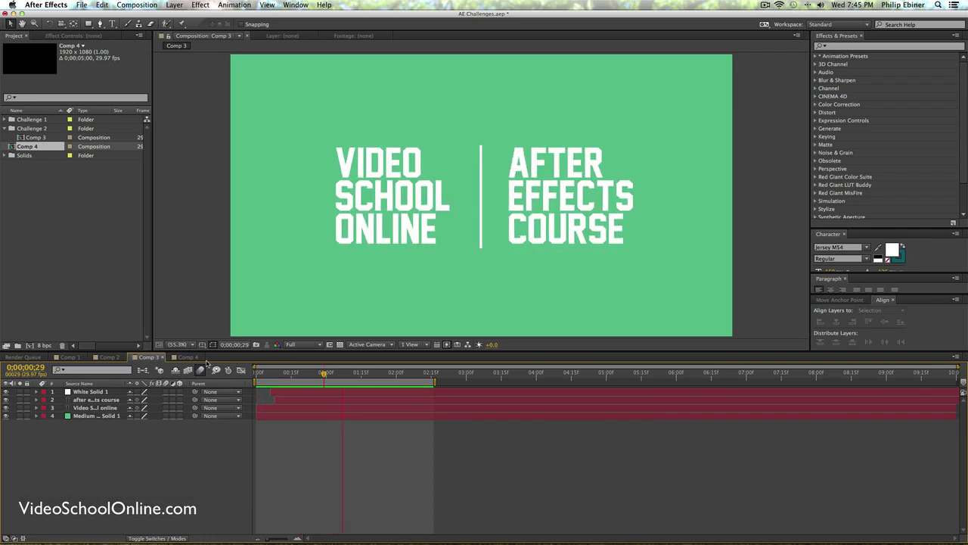
{"action": "key", "text": "space"}
{"action": "left_click", "coordinate": [192, 357]}
{"action": "key", "text": "KP_0"}
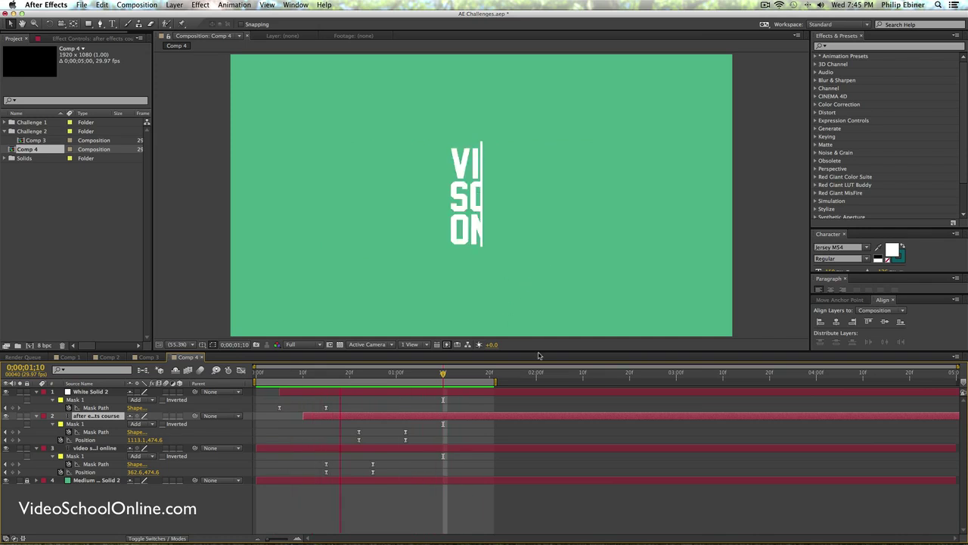
{"action": "key", "text": "space"}
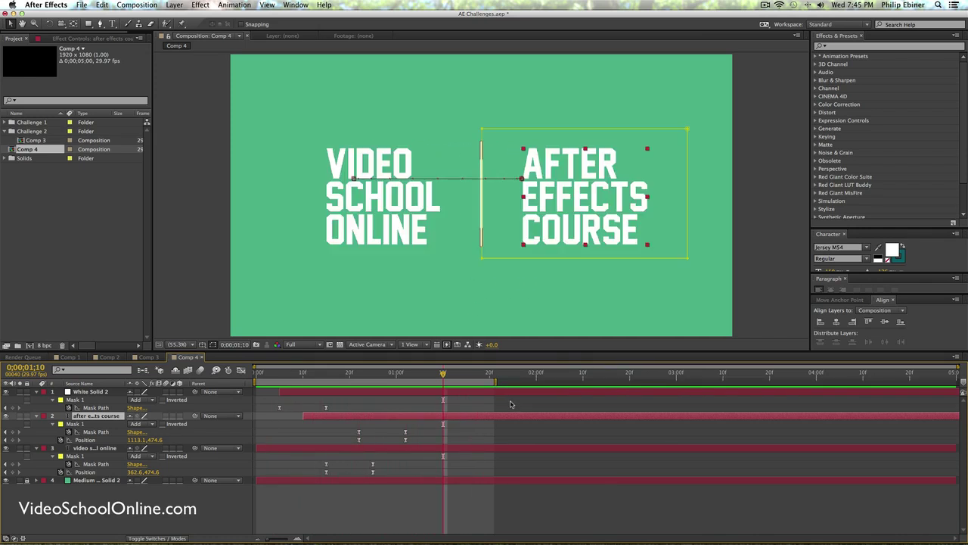
{"action": "key", "text": "0"}
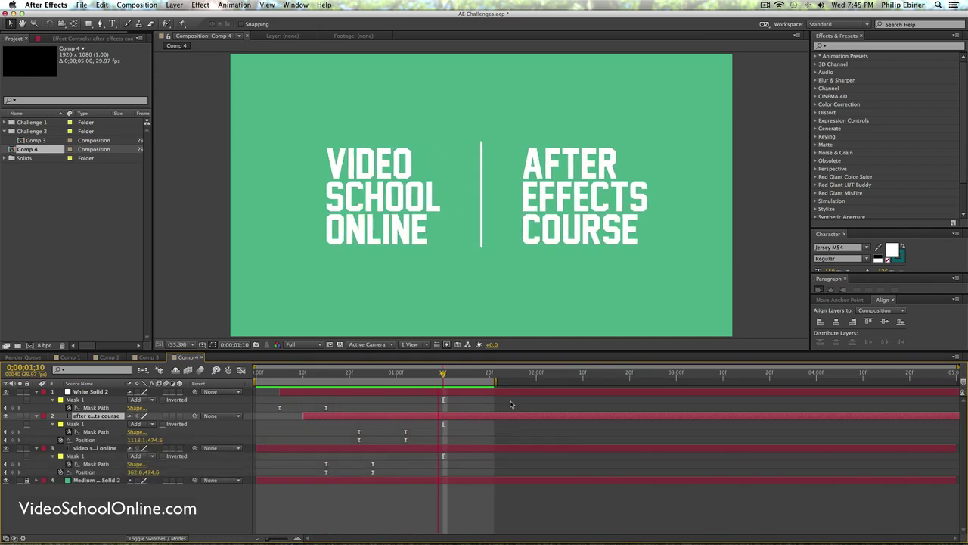